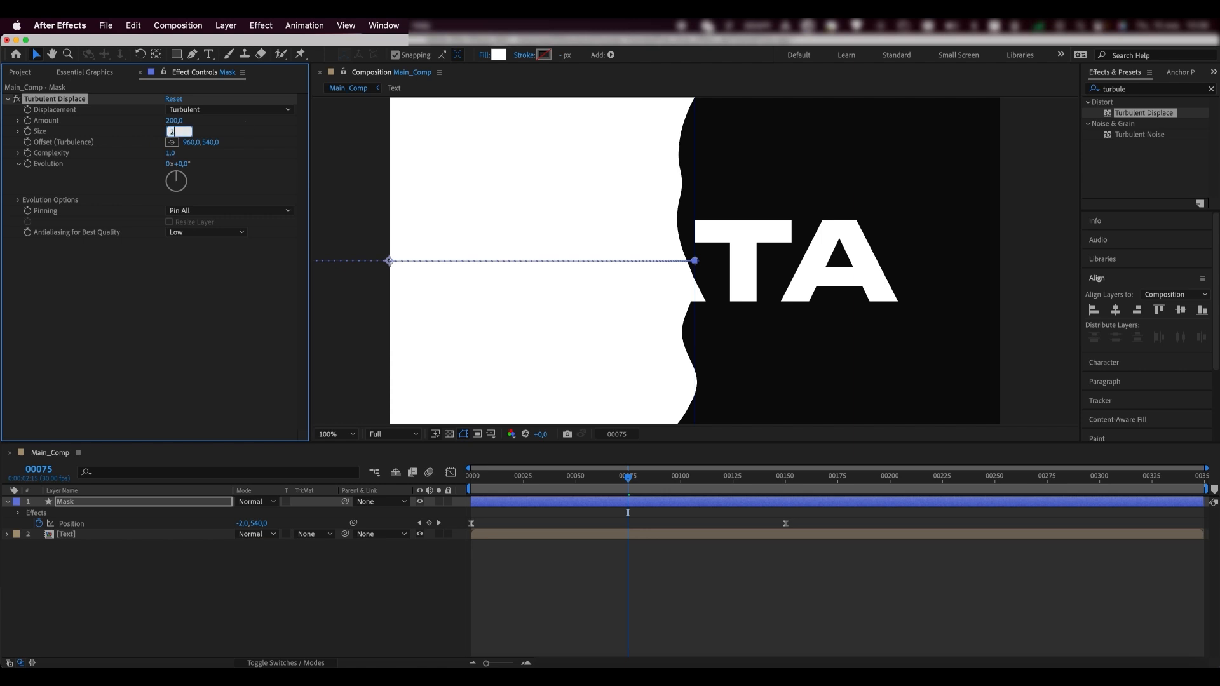
# - Set Turbulent Displace Size to 20 and Complexity to 10
pyautogui.press('Return')
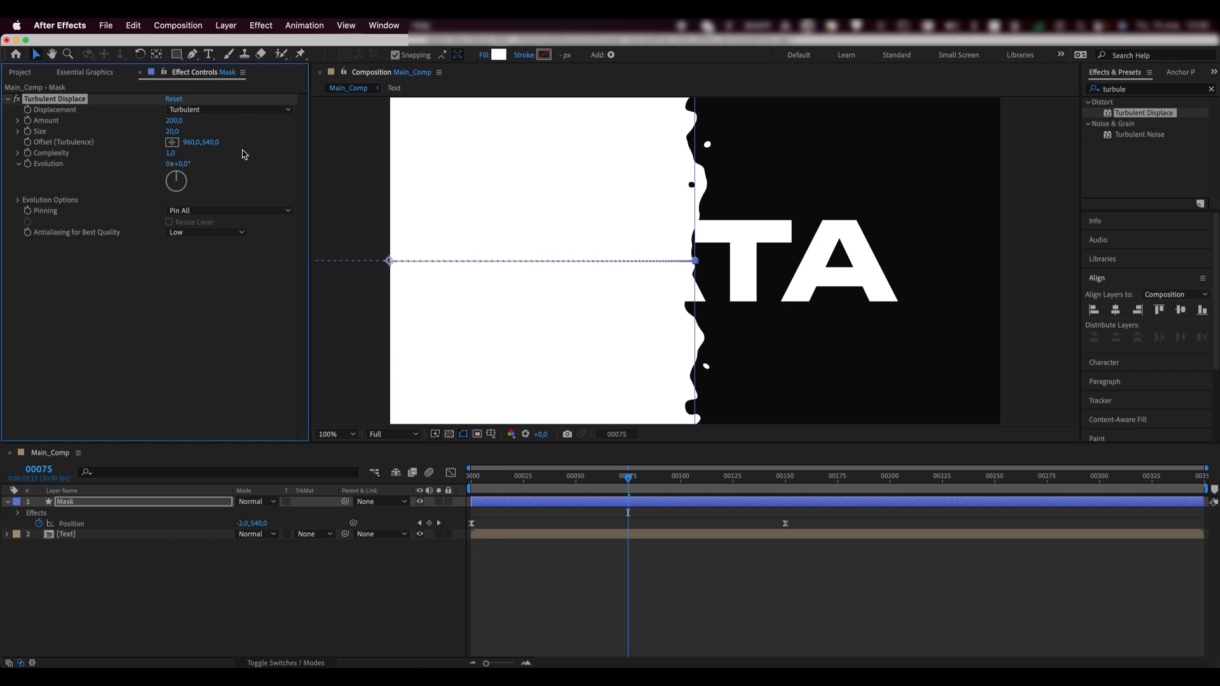
pyautogui.click(171, 153)
pyautogui.press('Return')
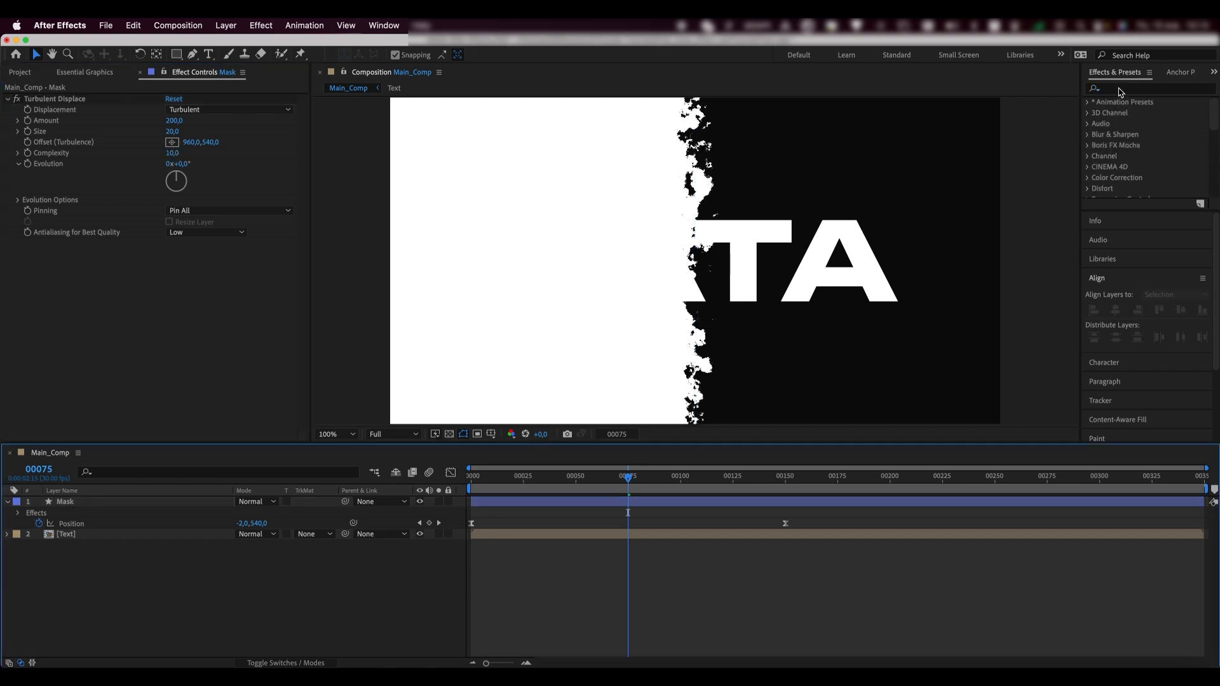
# - Find the Stylize > Mosaic effect and apply it to the Mask layer
pyautogui.click(1120, 90)
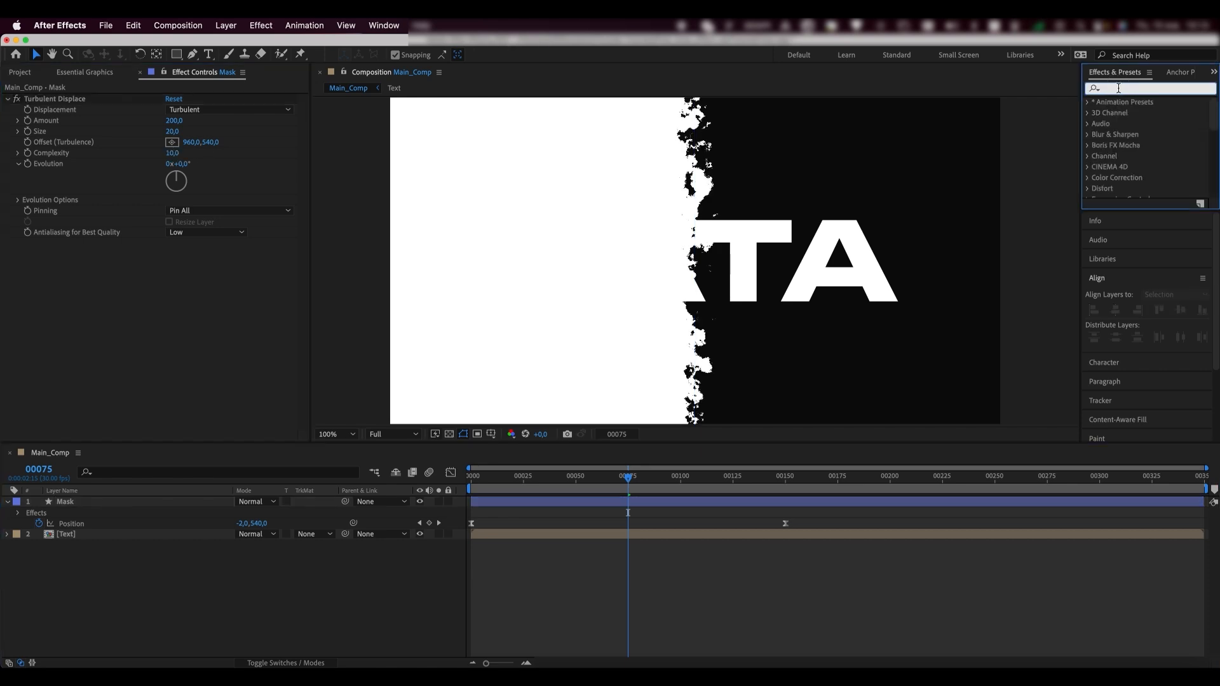
pyautogui.write('mosaic')
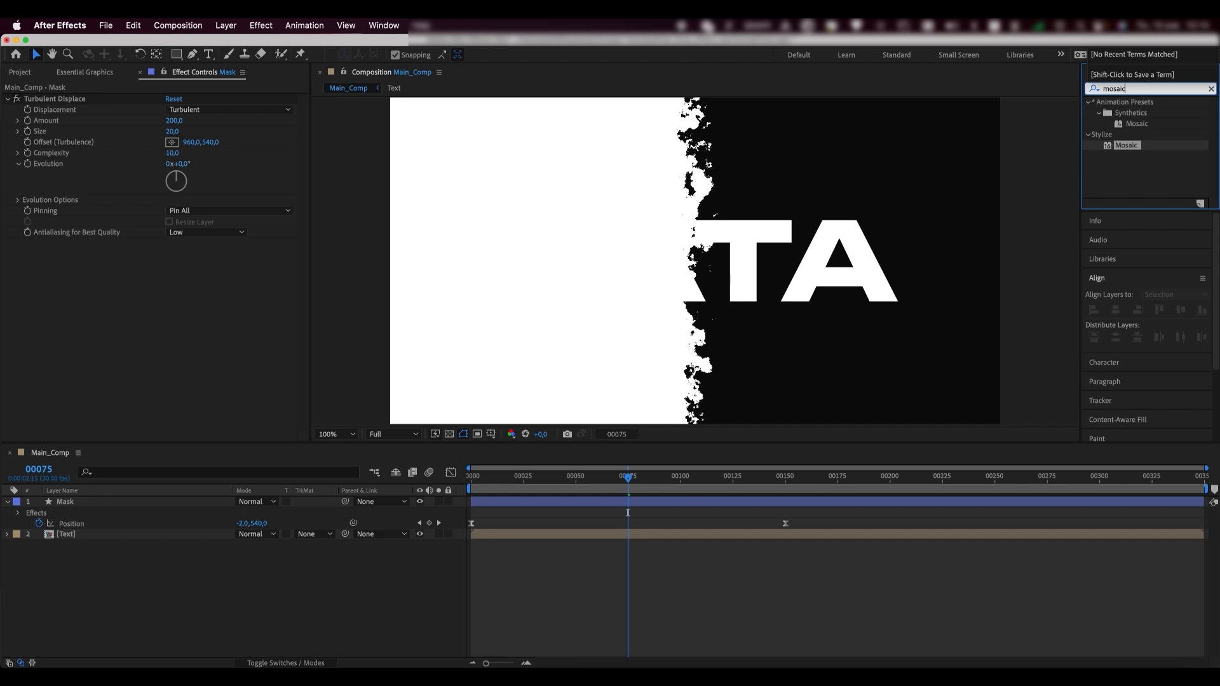
pyautogui.click(1122, 146)
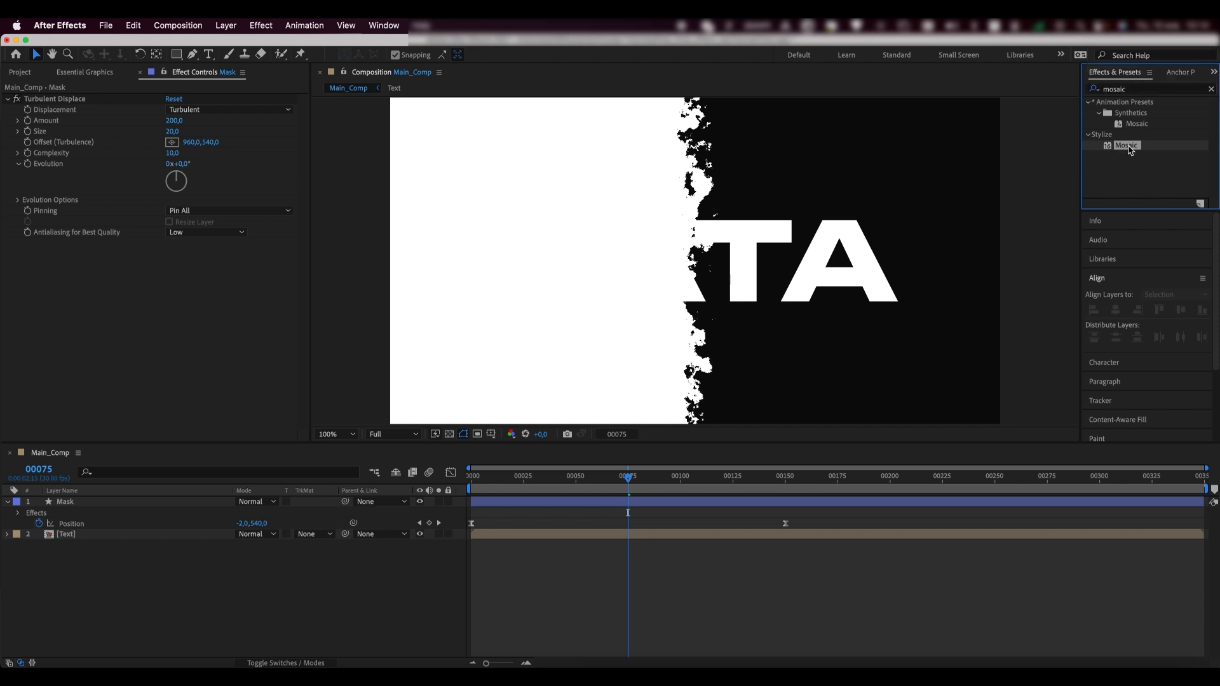
pyautogui.moveTo(1129, 148); pyautogui.dragTo(167, 505)
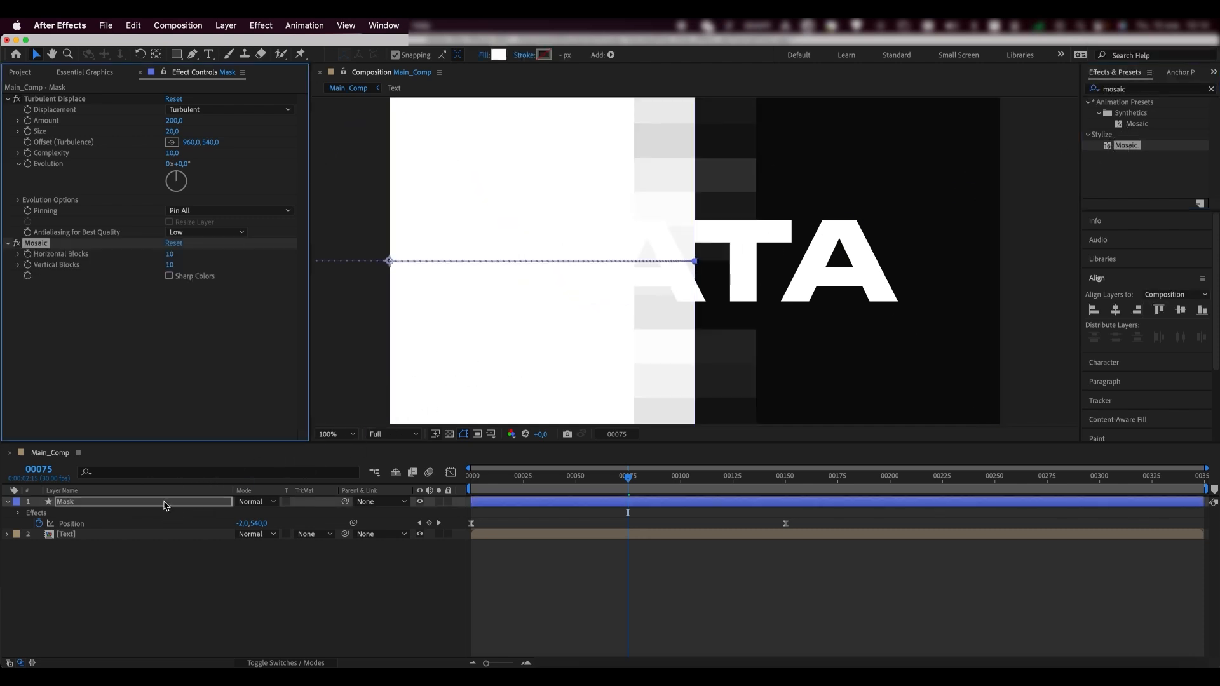
pyautogui.press(',')
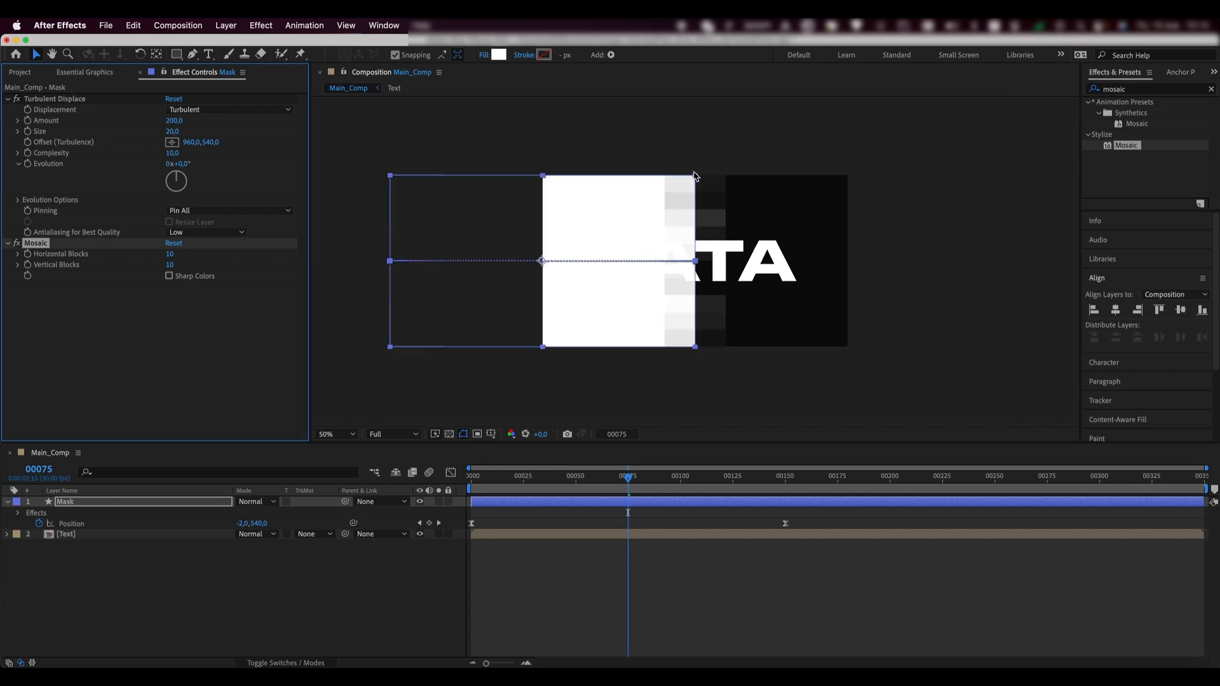
pyautogui.press('.')
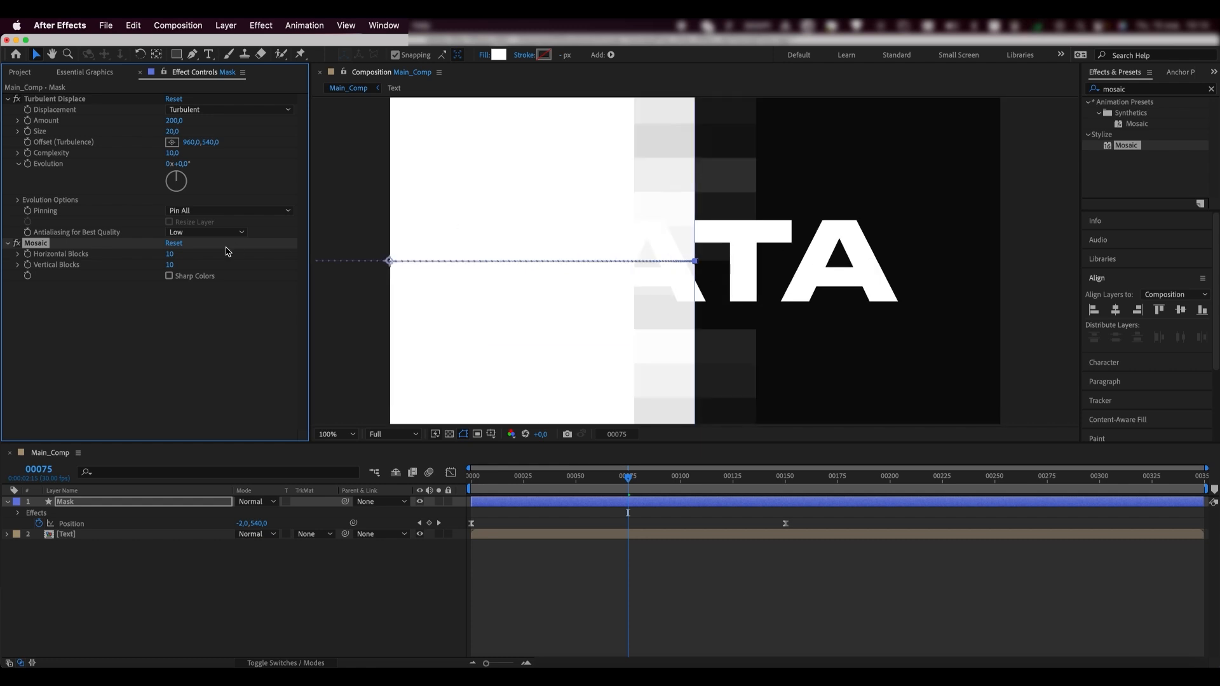
# - Set Mosaic to 100 horizontal blocks and 50 vertical blocks
pyautogui.click(170, 254)
pyautogui.write('0')
pyautogui.press('Return')
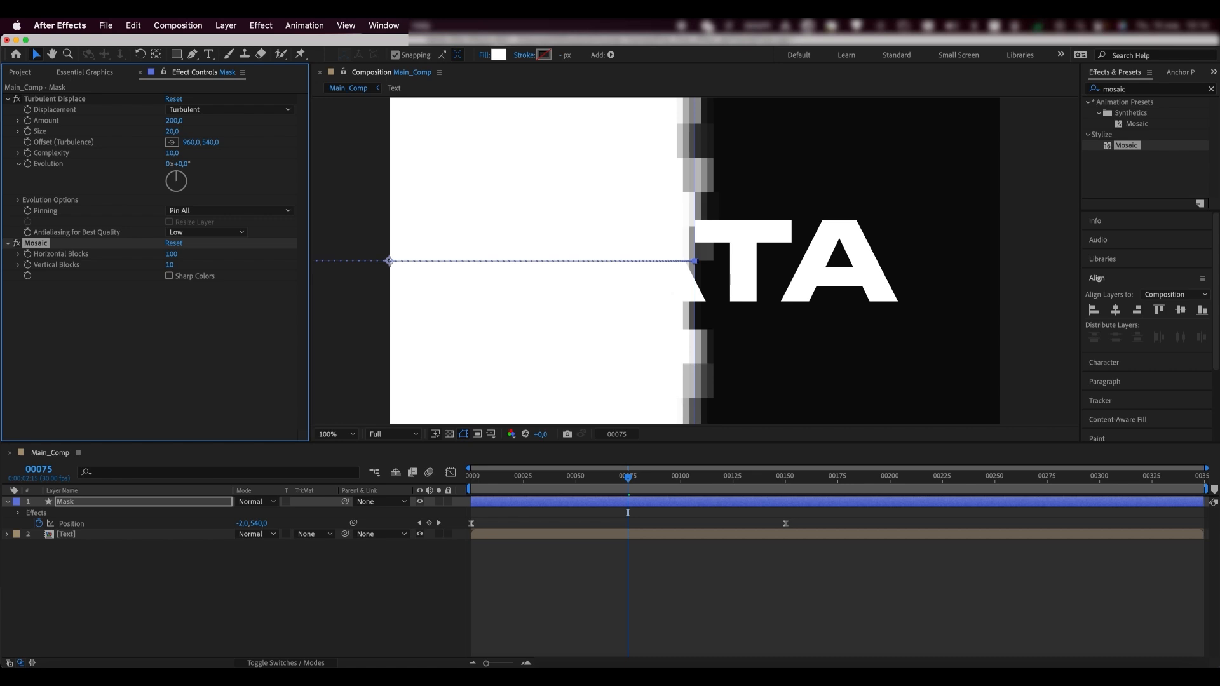
pyautogui.click(189, 265)
pyautogui.write('50')
pyautogui.press('Return')
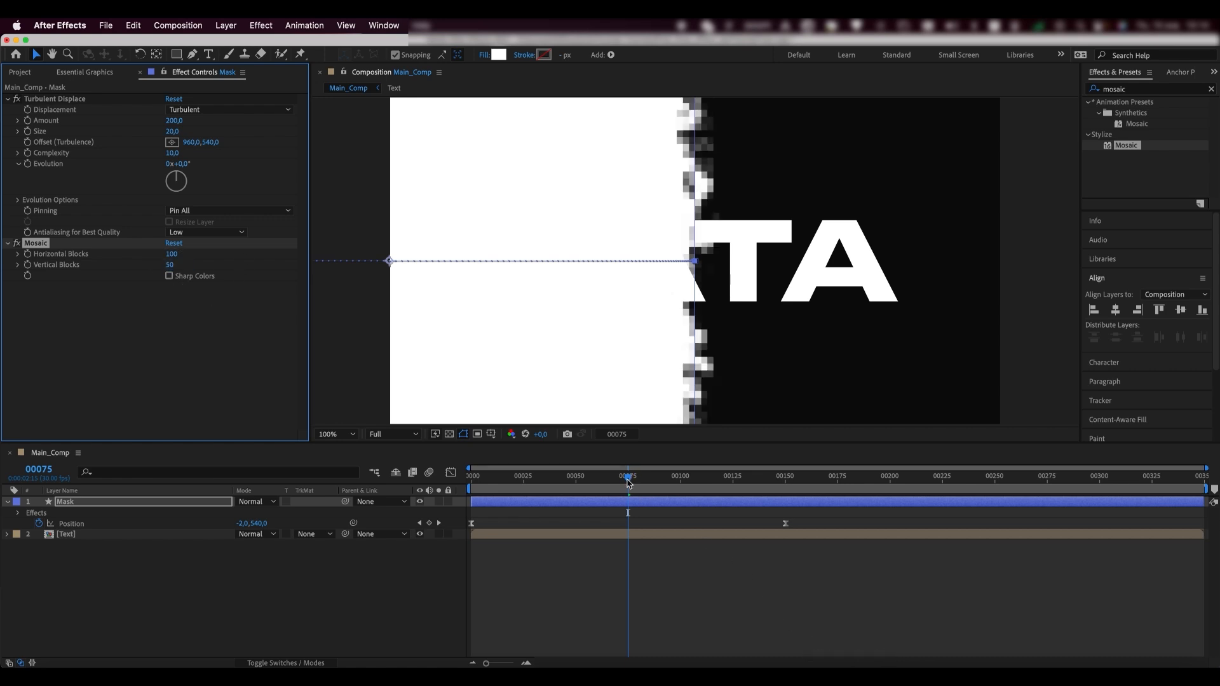
# - Raise the Turbulent Displace Amount to 600
pyautogui.moveTo(628, 482)
pyautogui.mouseDown()
pyautogui.moveTo(666, 487)
pyautogui.moveTo(616, 495)
pyautogui.mouseUp()
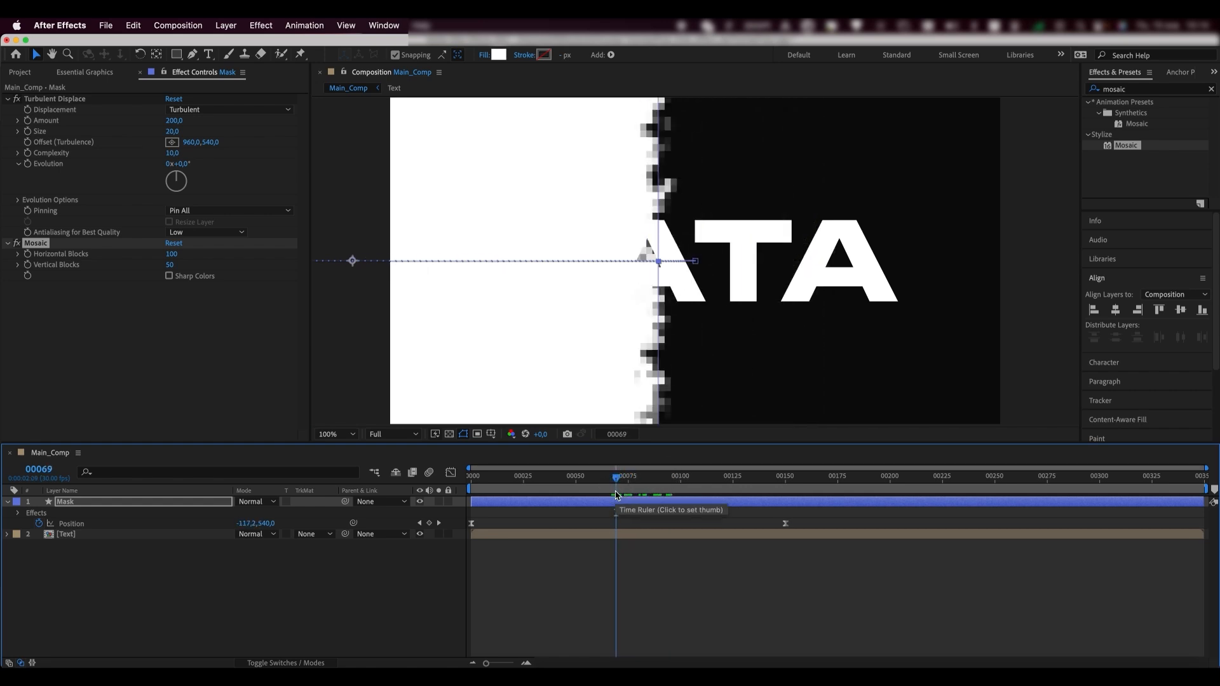
pyautogui.click(172, 121)
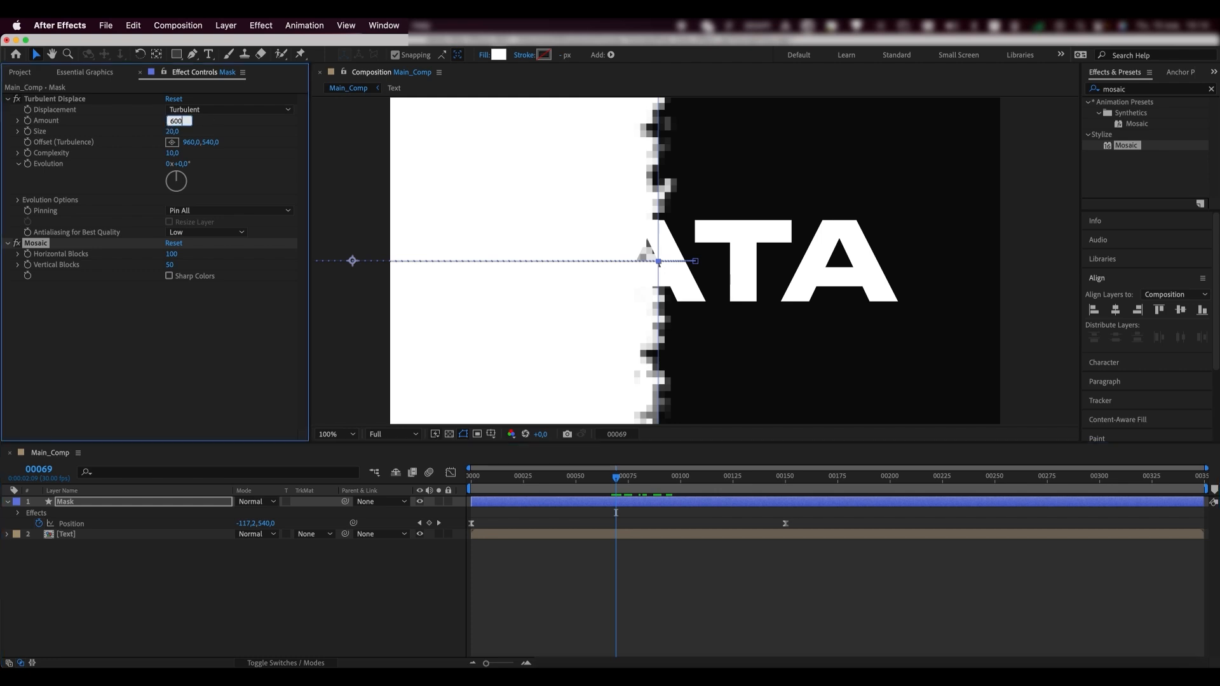
pyautogui.press('Return')
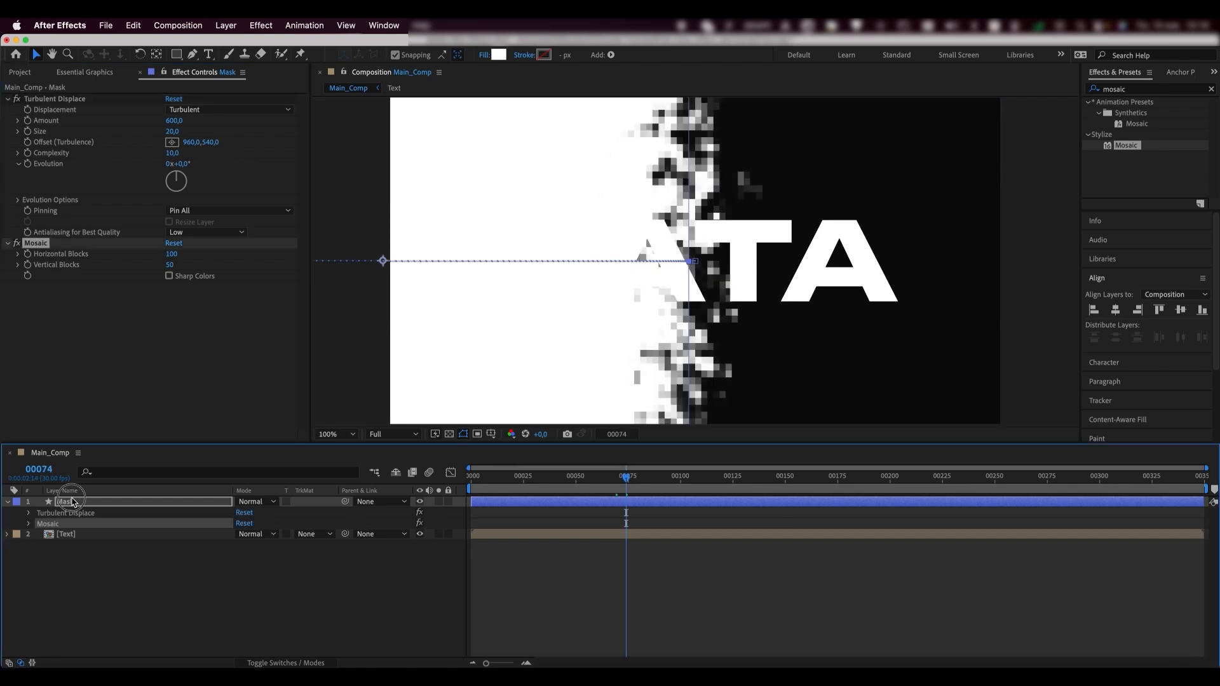
# - Set the Text layer's track matte to Alpha Matte "Mask" and scrub to preview the reveal
pyautogui.click(75, 501)
pyautogui.press('u')
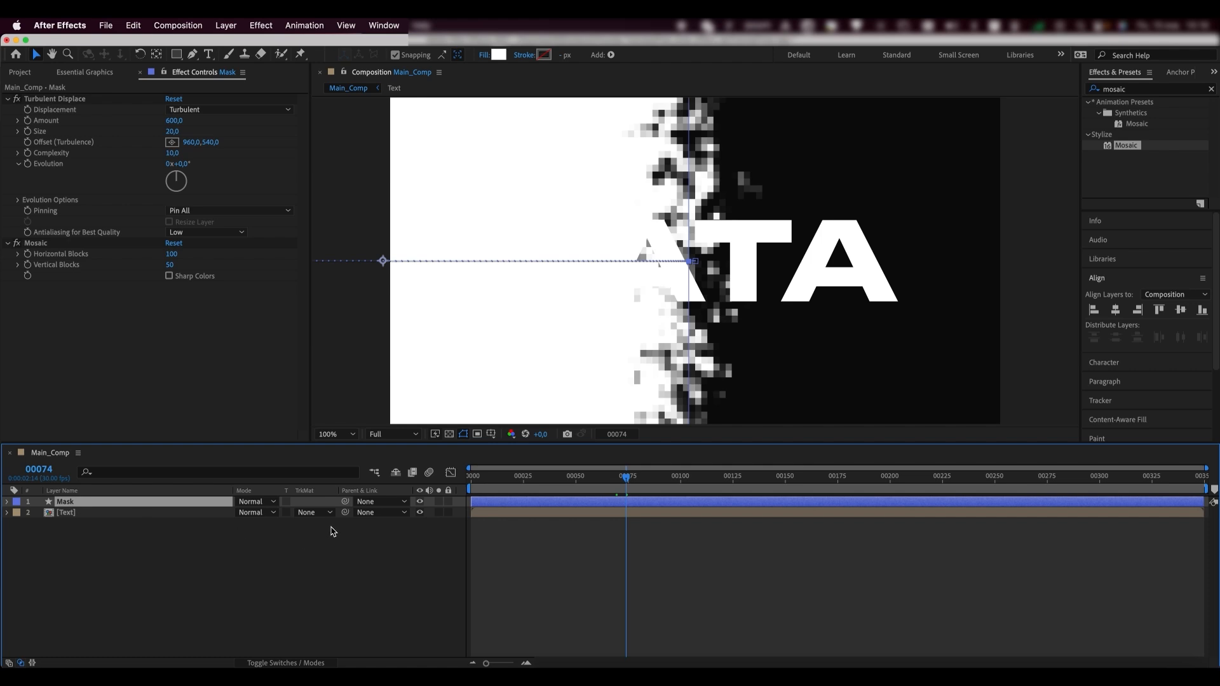
pyautogui.click(318, 513)
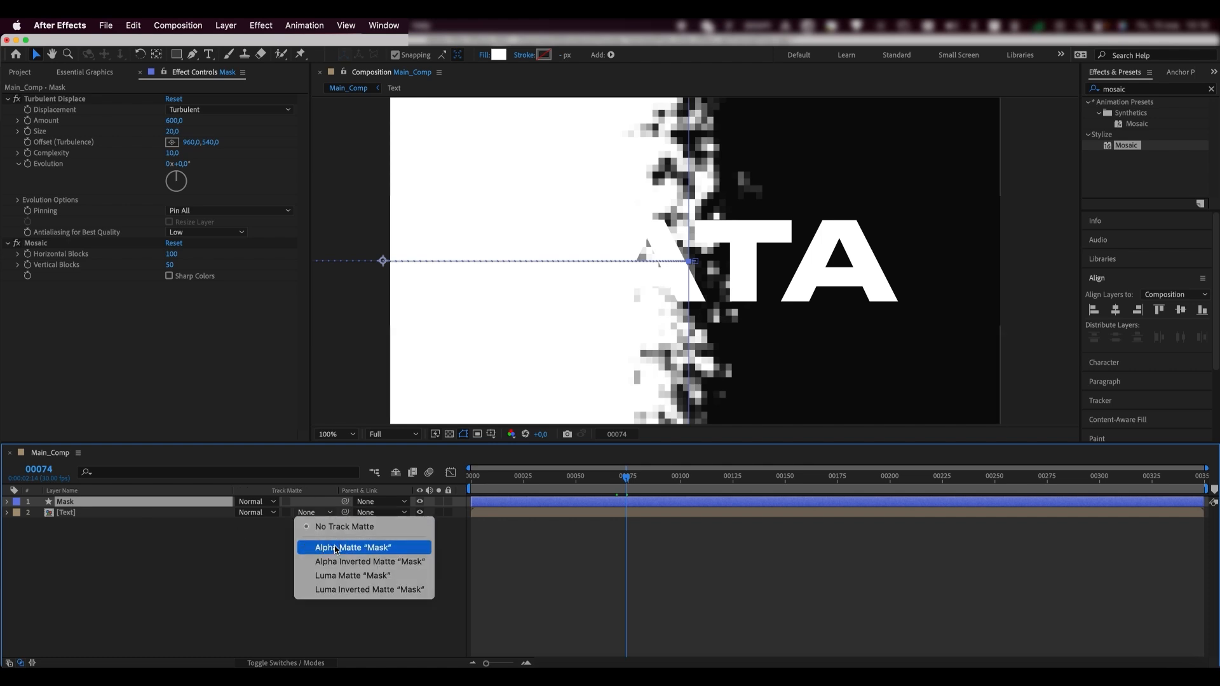
pyautogui.click(337, 548)
pyautogui.moveTo(616, 480)
pyautogui.mouseDown()
pyautogui.moveTo(544, 481)
pyautogui.moveTo(700, 484)
pyautogui.moveTo(636, 484)
pyautogui.mouseUp()
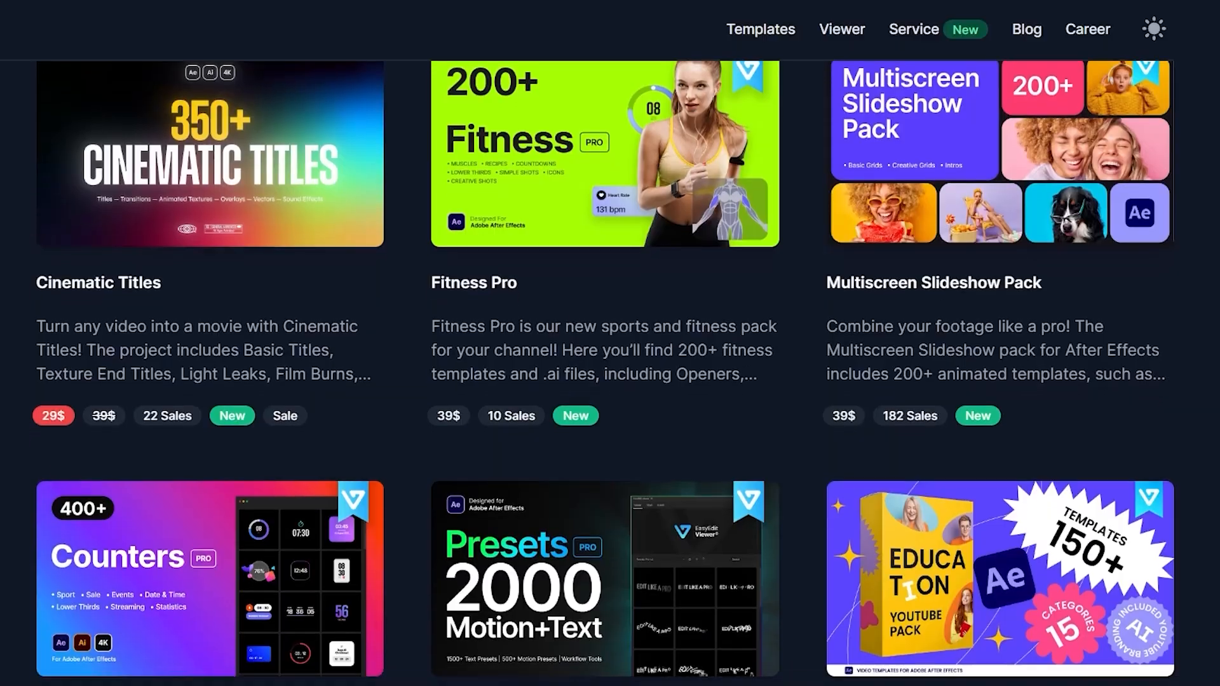
# - Scroll through the store's Texture Titles, Light Leaks Transitions, Animated Textures and Video Templates listings
pyautogui.scroll(-3, 604, 373)
pyautogui.scroll(-3, 605, 374)
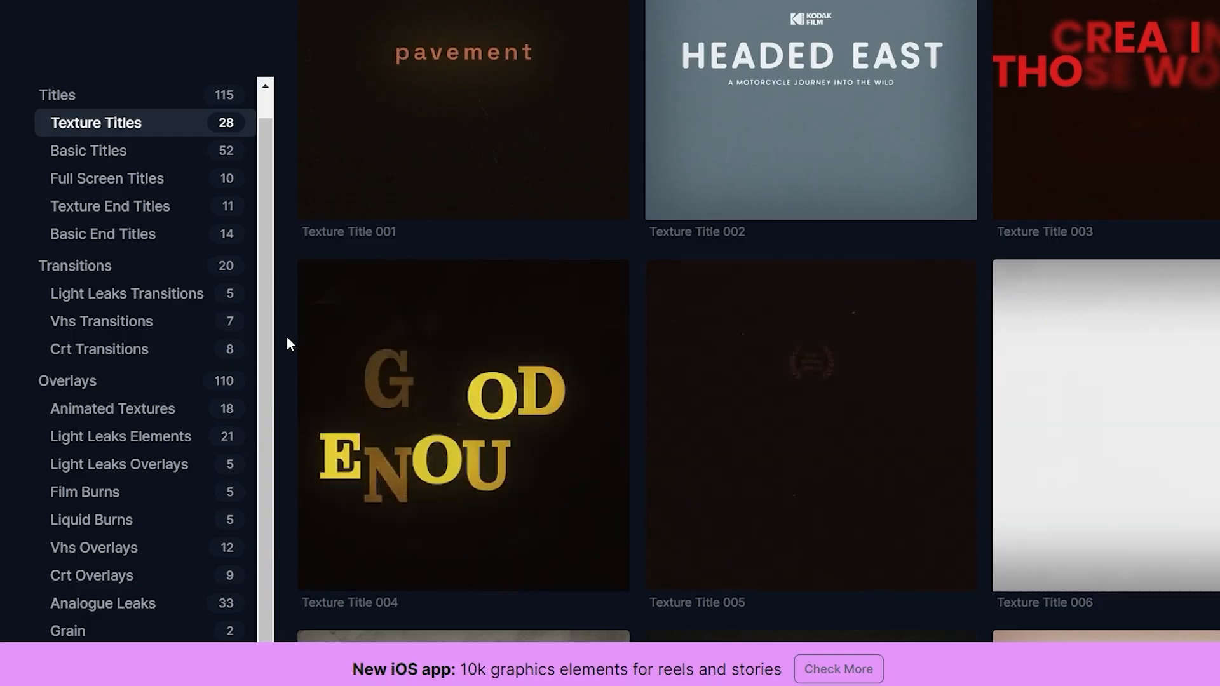
pyautogui.scroll(-3, 288, 338)
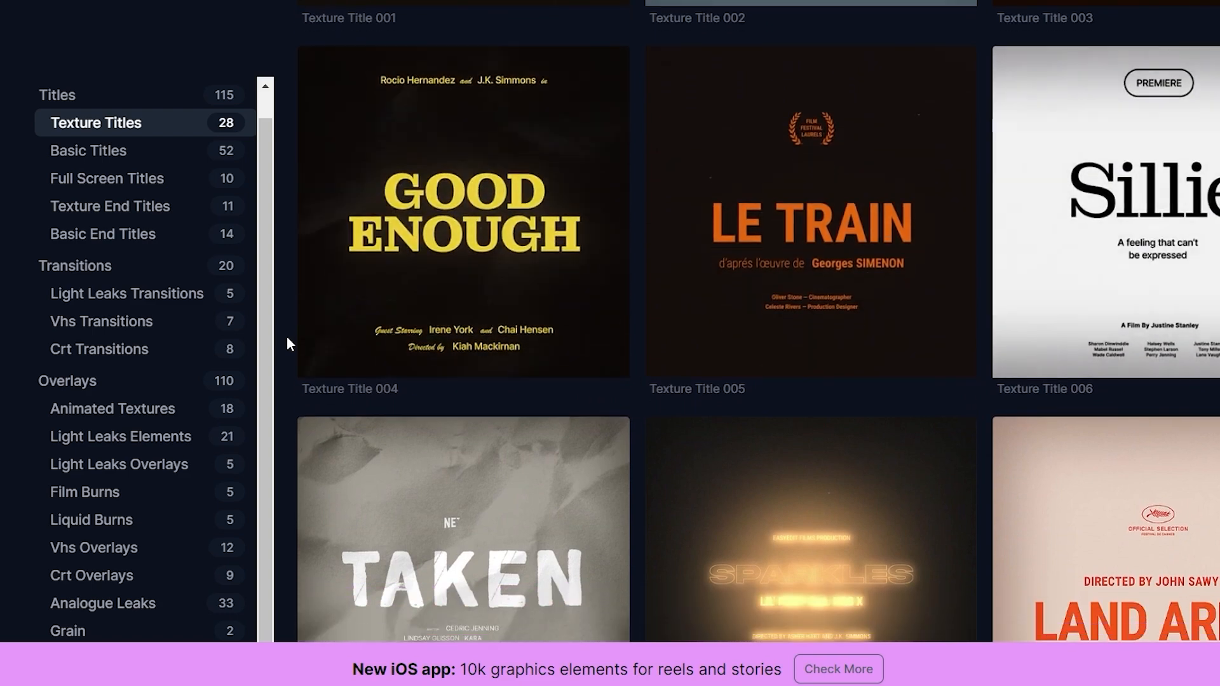
pyautogui.scroll(-3, 287, 339)
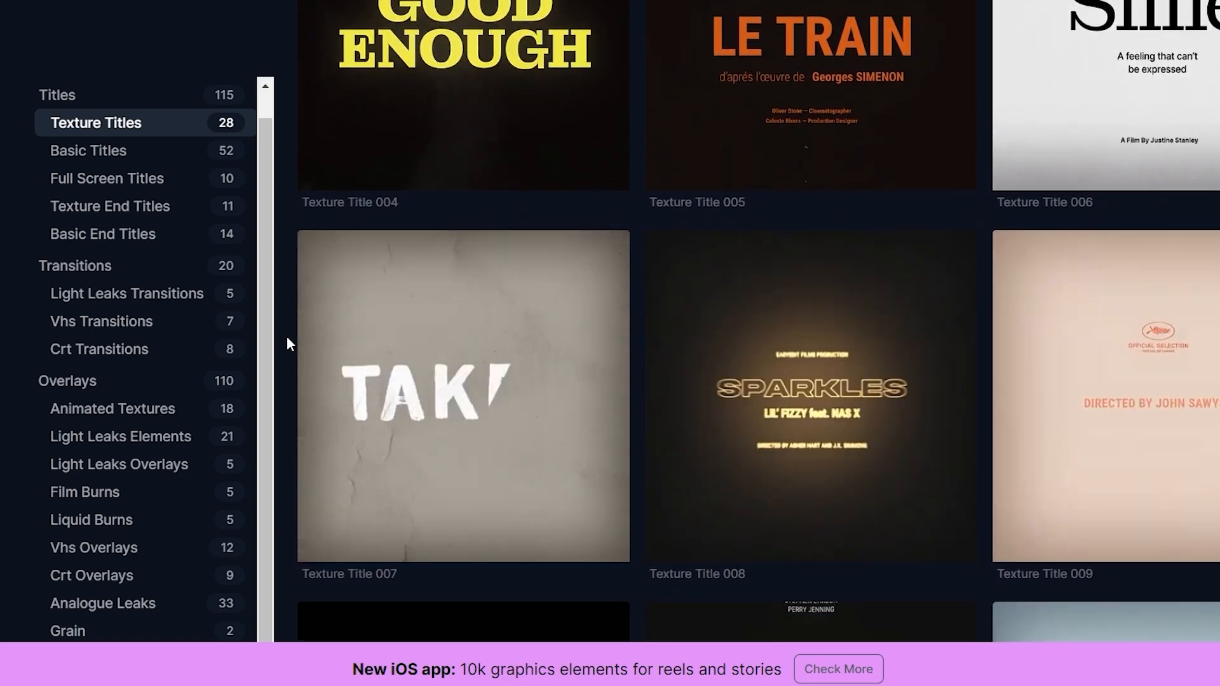
pyautogui.scroll(-3, 288, 338)
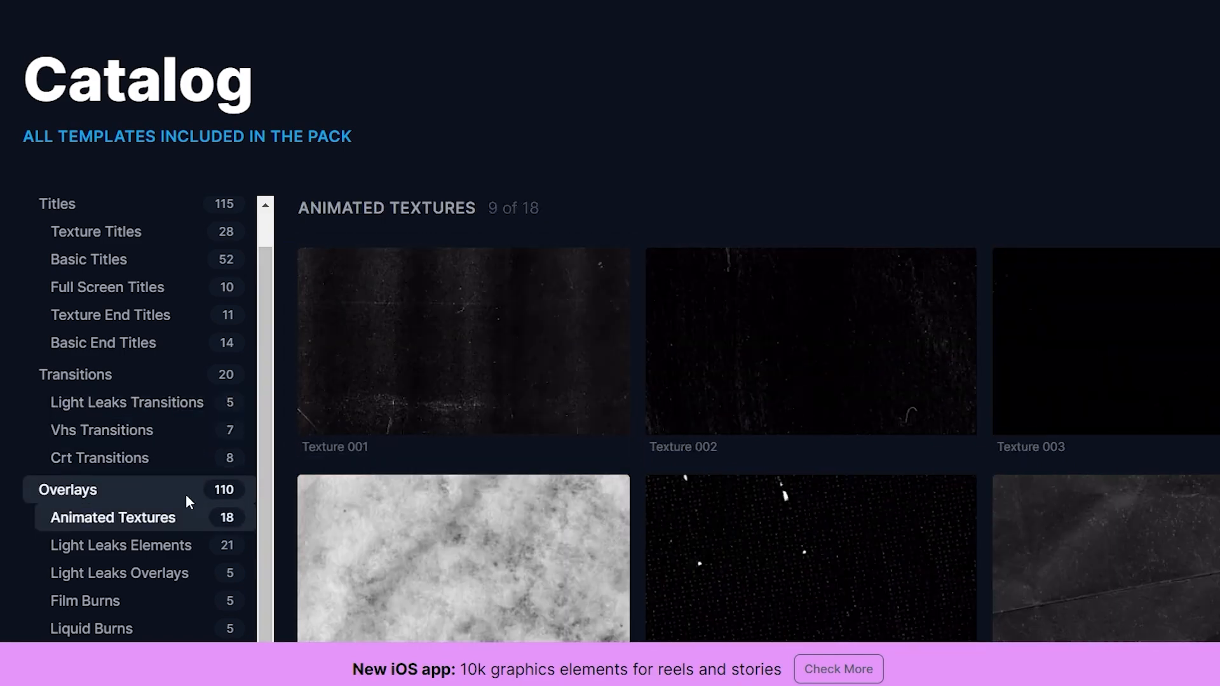
pyautogui.scroll(-1, 184, 491)
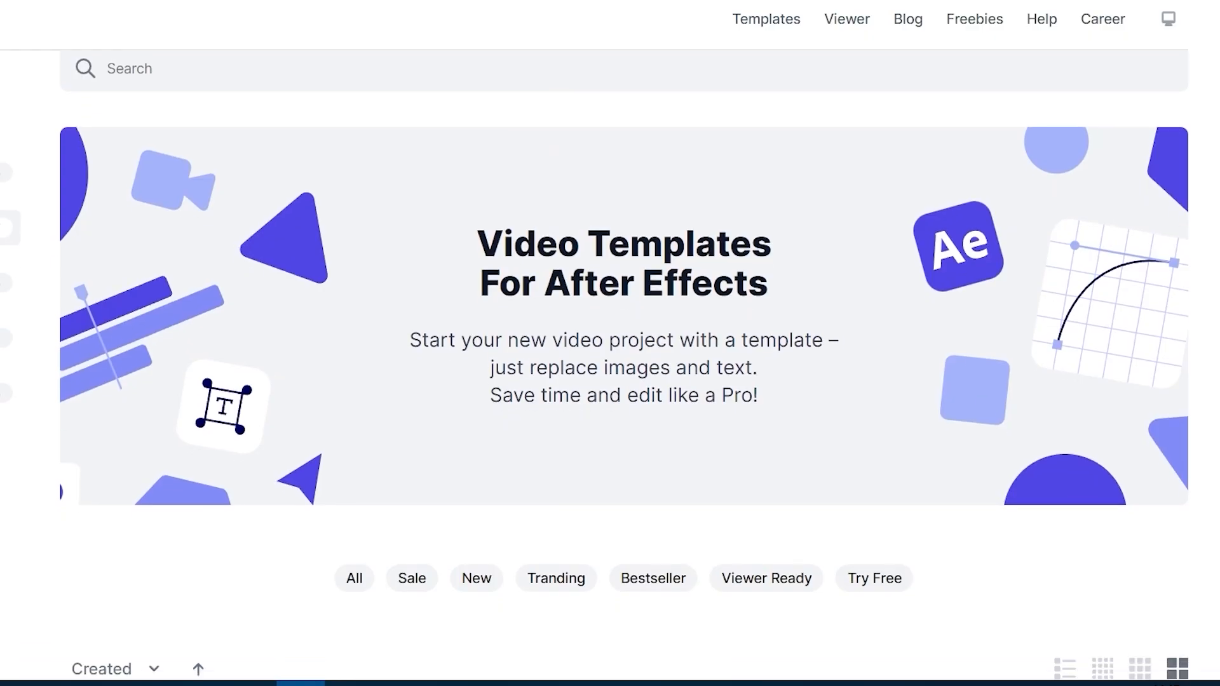
pyautogui.scroll(-3, 610, 366)
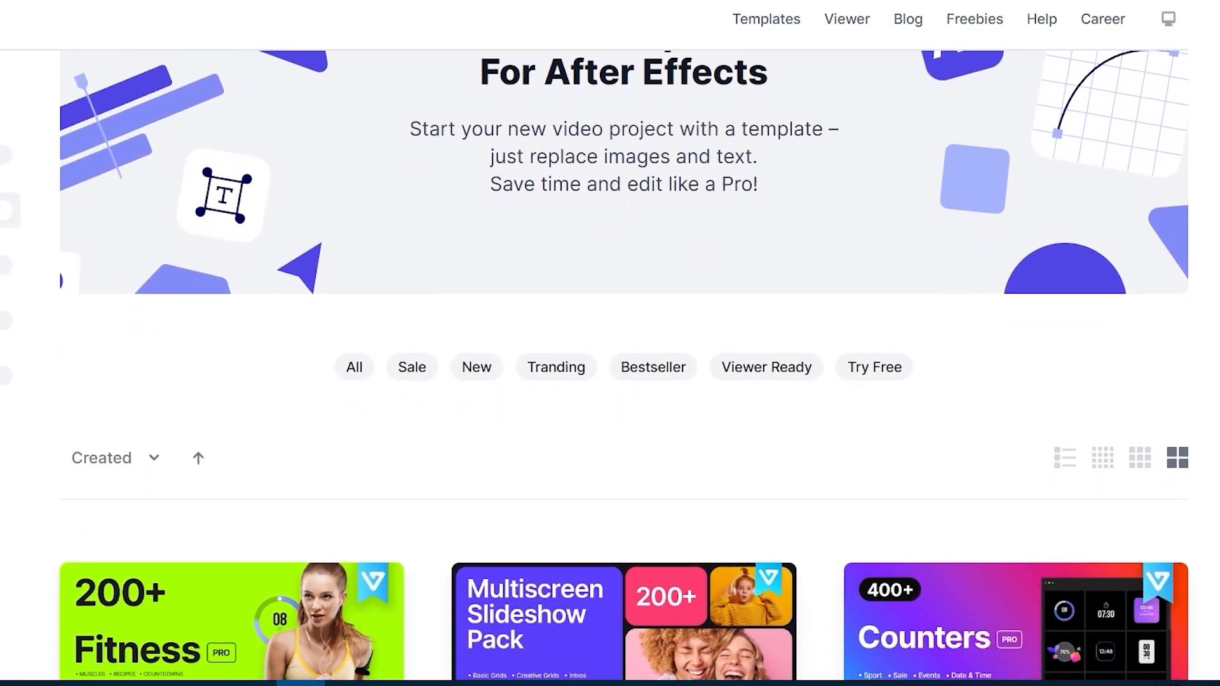
pyautogui.scroll(-8, 610, 366)
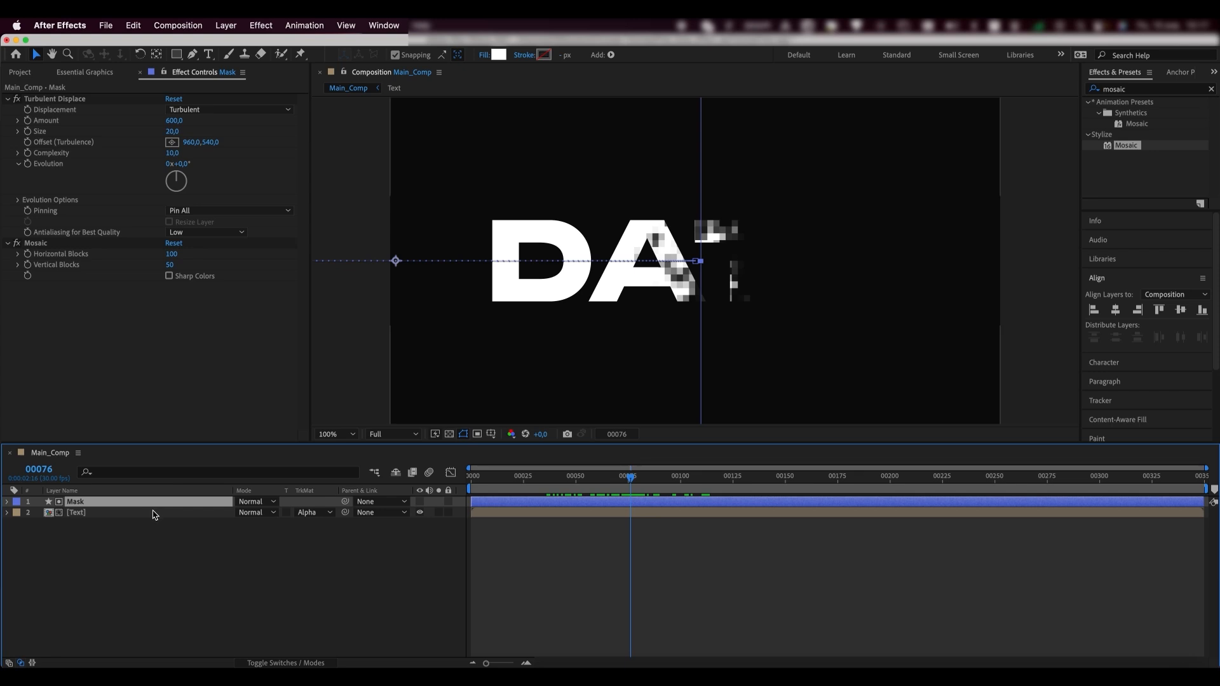
# - Pre-compose the Mask and Text layers into a new composition named Text_Comp
pyautogui.keyDown('shift'); pyautogui.click(145, 513); pyautogui.keyUp('shift')
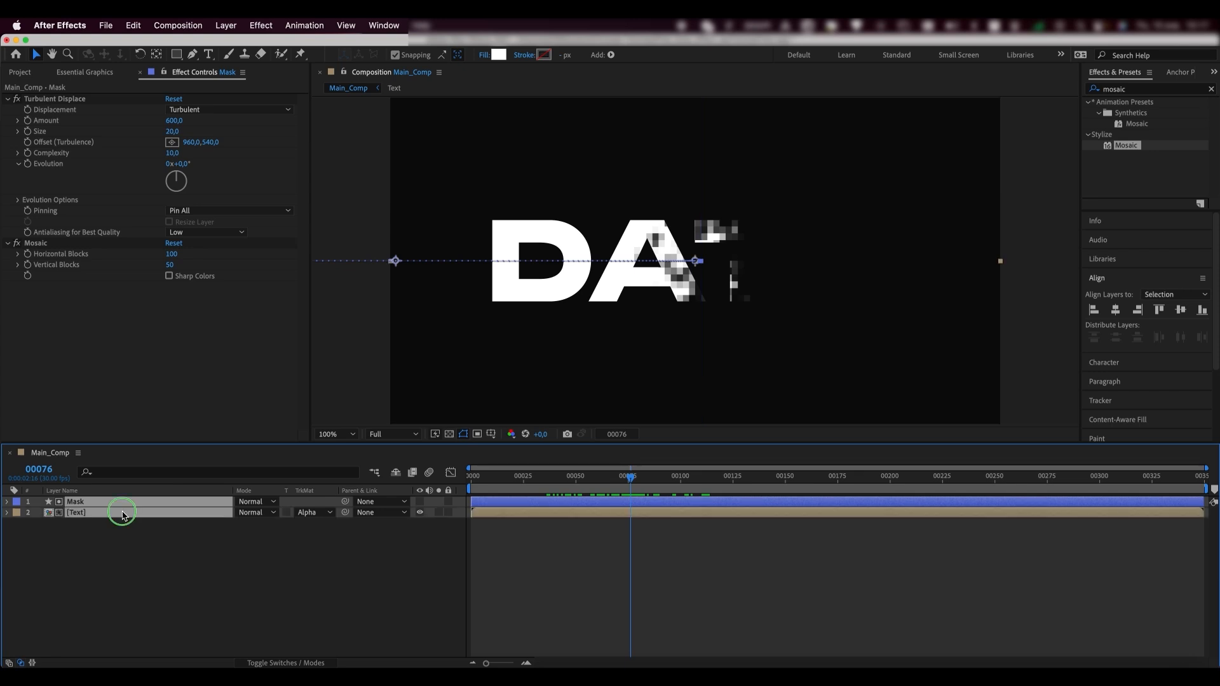
pyautogui.rightClick(124, 512)
pyautogui.click(150, 594)
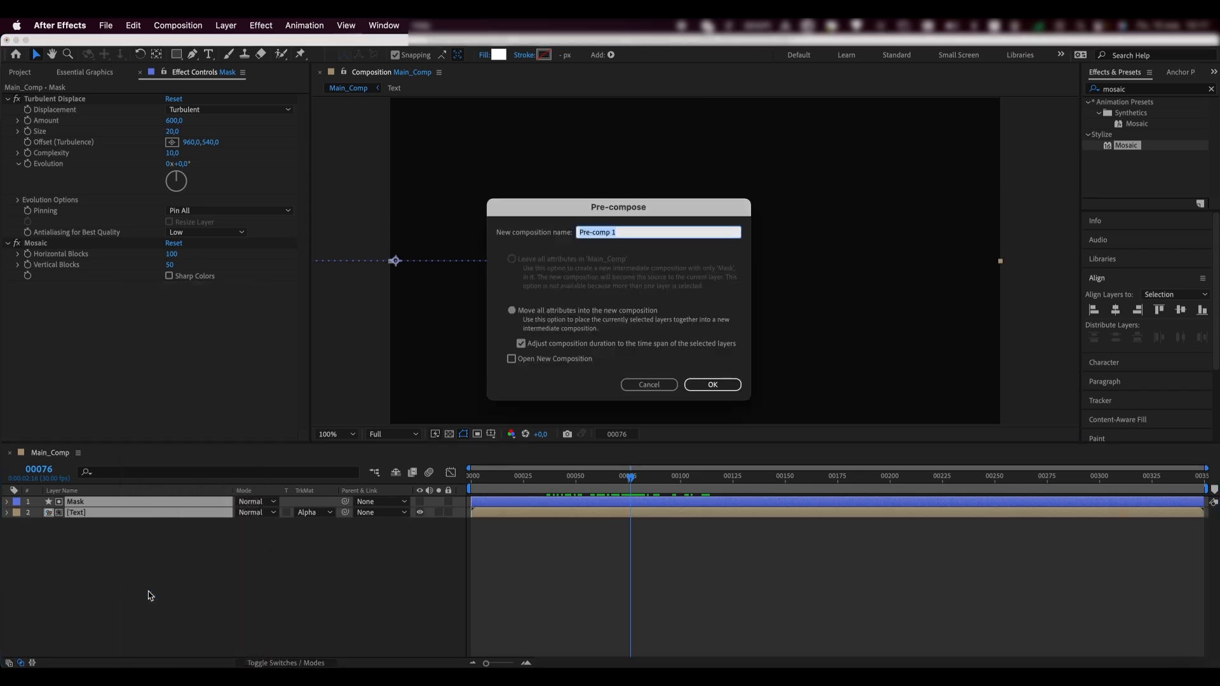
pyautogui.write('Text_Comp')
pyautogui.press('Return')
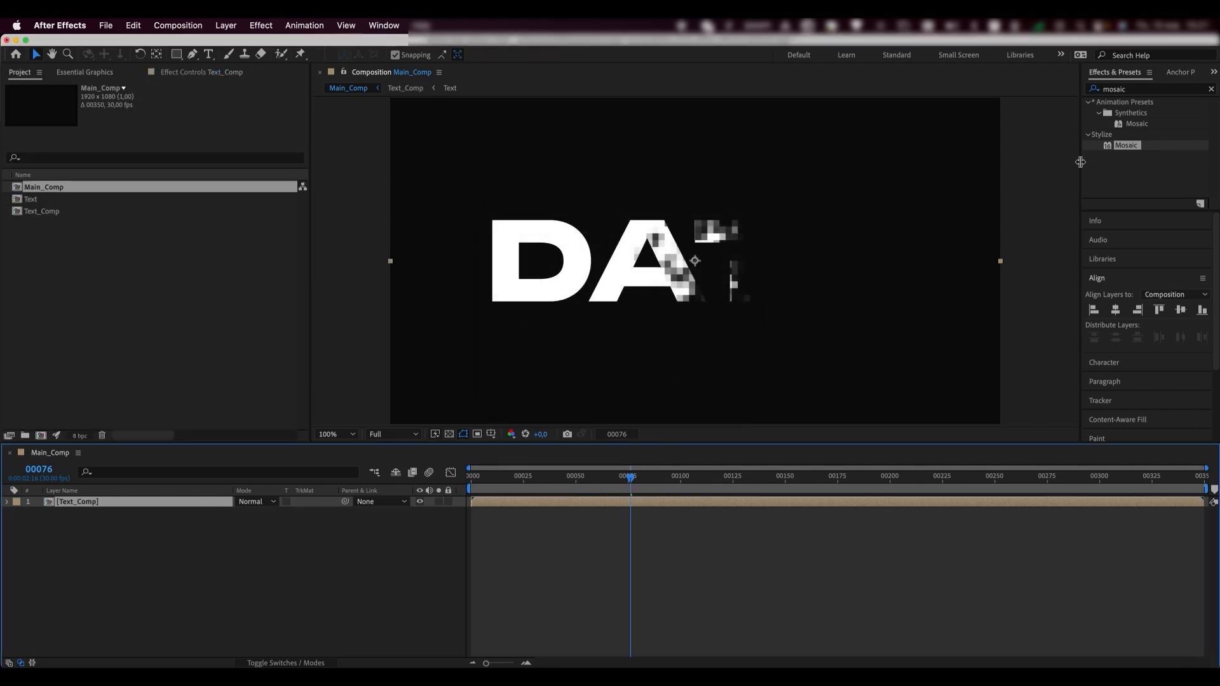
# - Apply a Fill effect to the Text_Comp layer with pure white (FFFFFF) colour
pyautogui.click(1130, 90)
pyautogui.write('fi')
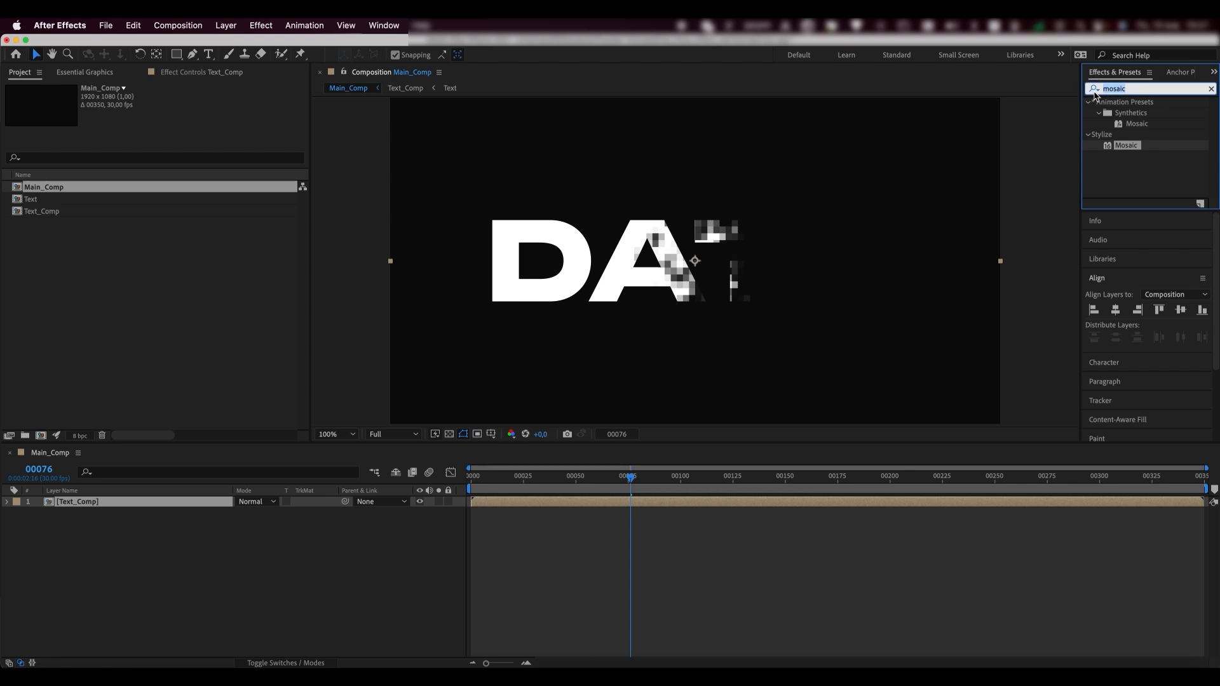
pyautogui.write('ll')
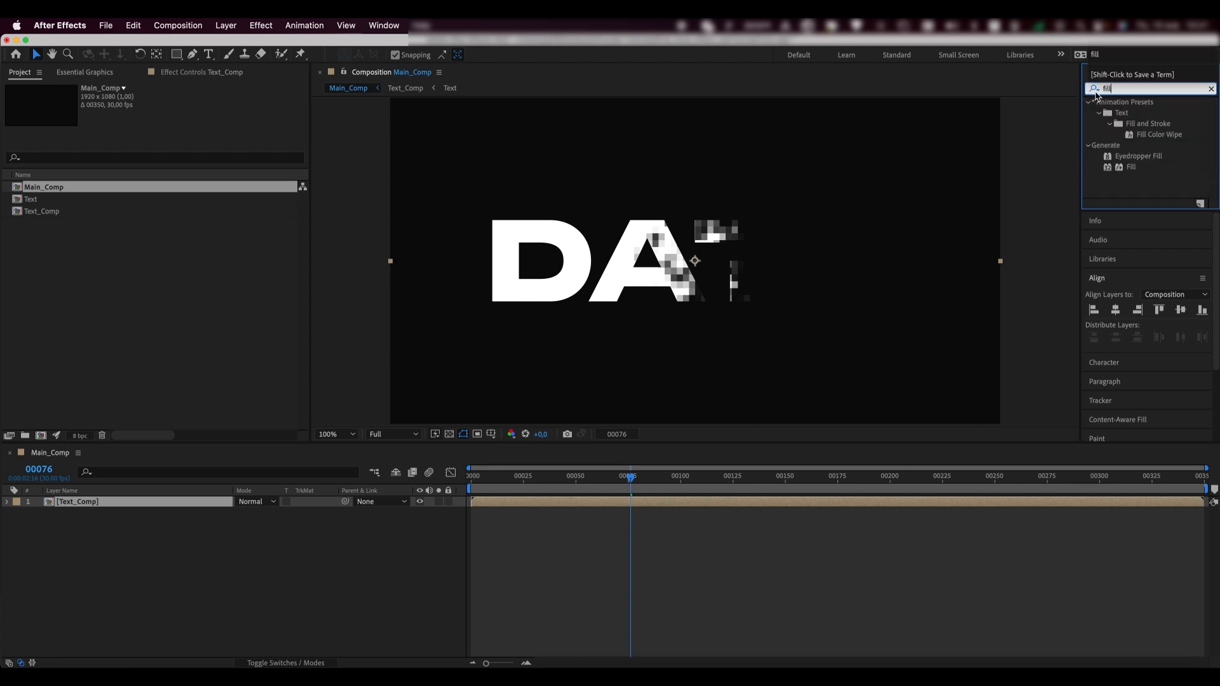
pyautogui.moveTo(1131, 167); pyautogui.dragTo(145, 506)
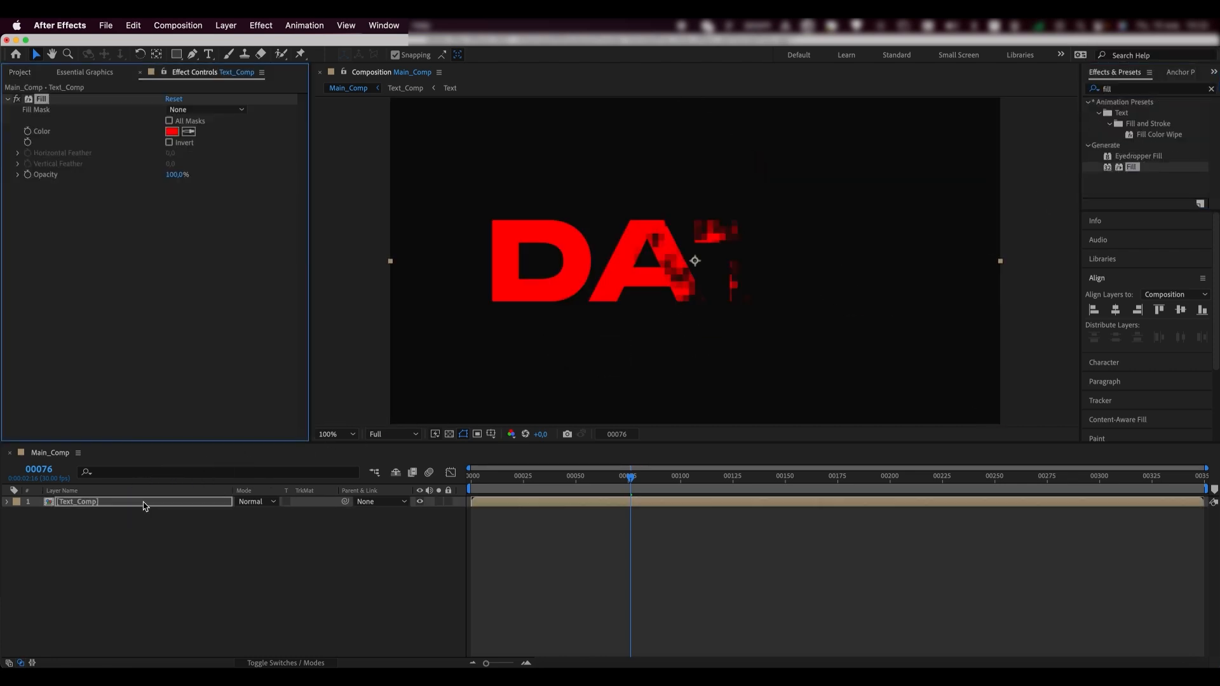
pyautogui.click(172, 132)
pyautogui.moveTo(371, 558); pyautogui.dragTo(319, 475)
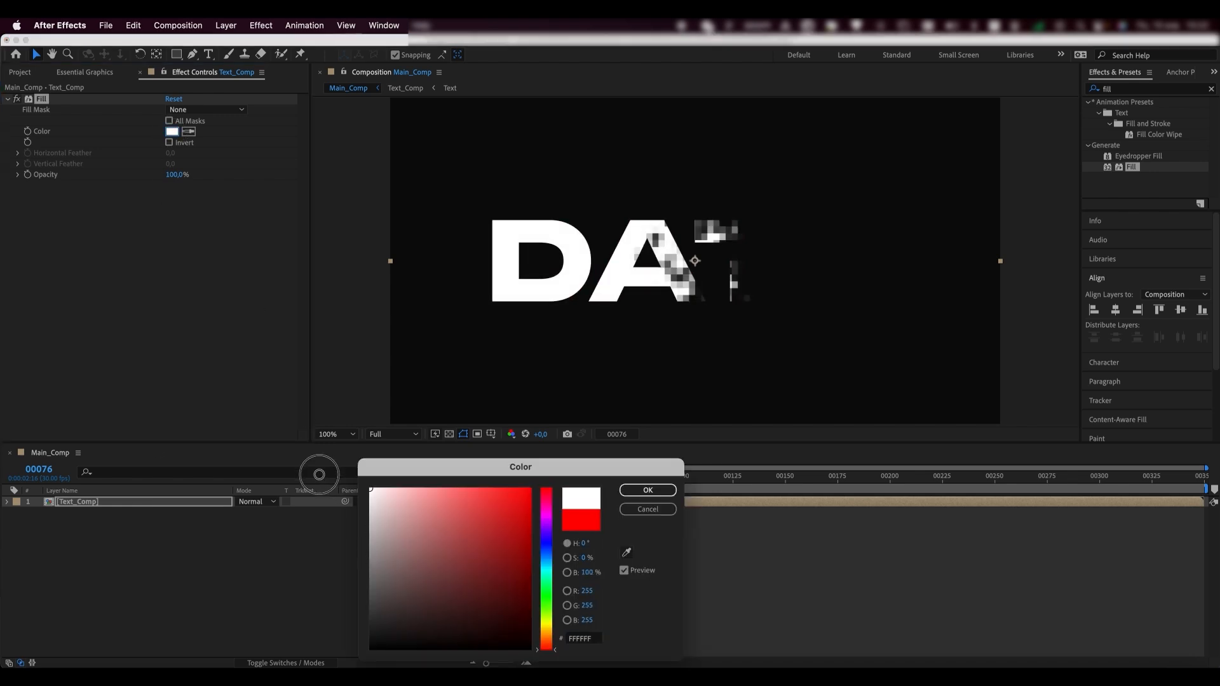
pyautogui.click(648, 490)
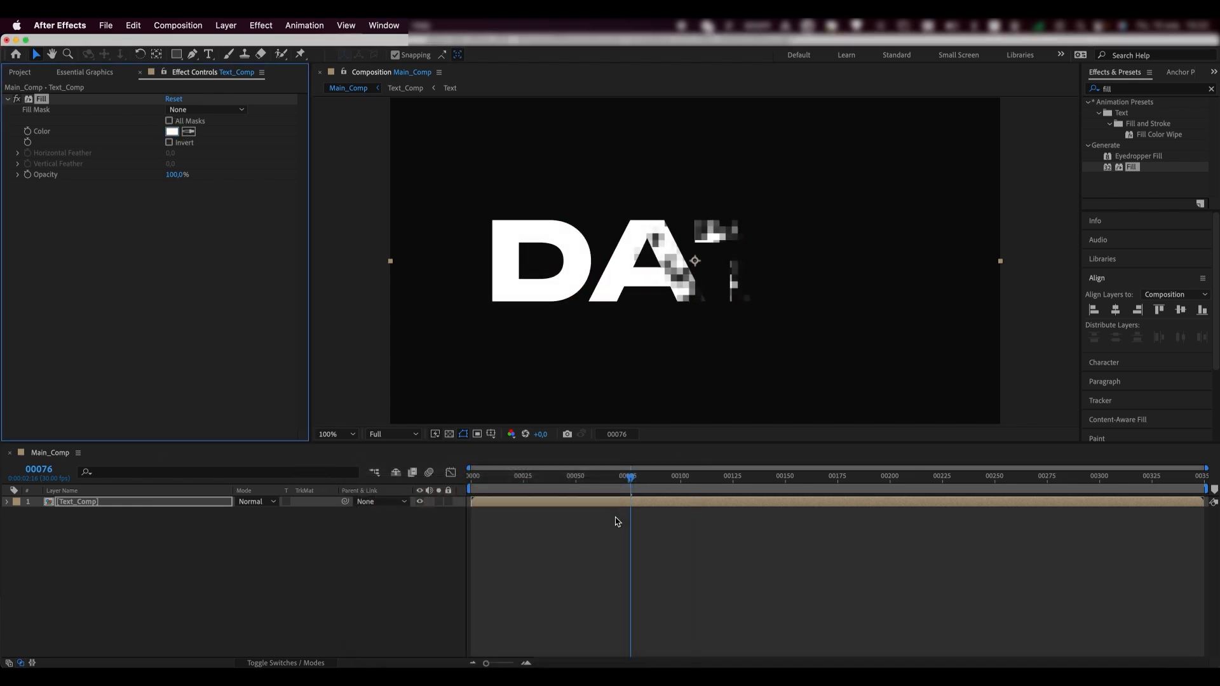
pyautogui.click(121, 506)
# - Duplicate Text_Comp and trim the top copy's in-point to frame 00003
pyautogui.hotkey('ctrl', 'd')
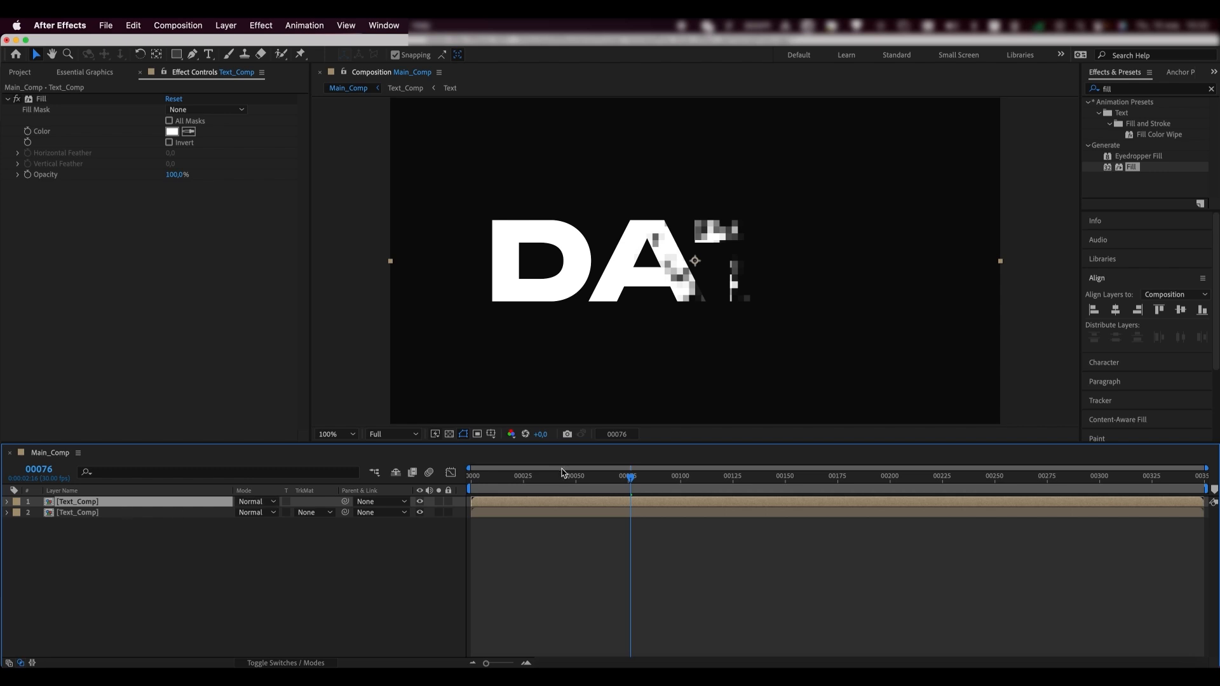
pyautogui.moveTo(551, 479)
pyautogui.mouseDown()
pyautogui.moveTo(450, 479)
pyautogui.moveTo(557, 480)
pyautogui.mouseUp()
pyautogui.press('=')
pyautogui.press('=')
pyautogui.press('=')
pyautogui.press('=')
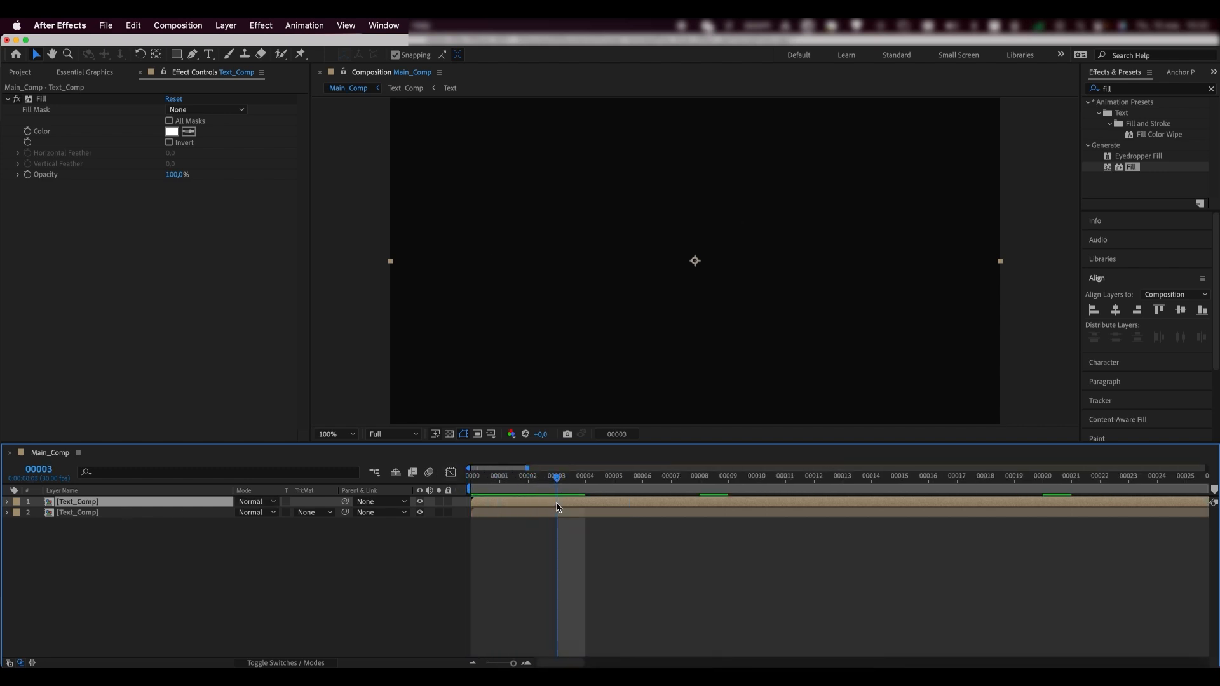
pyautogui.hotkey('alt', '[')
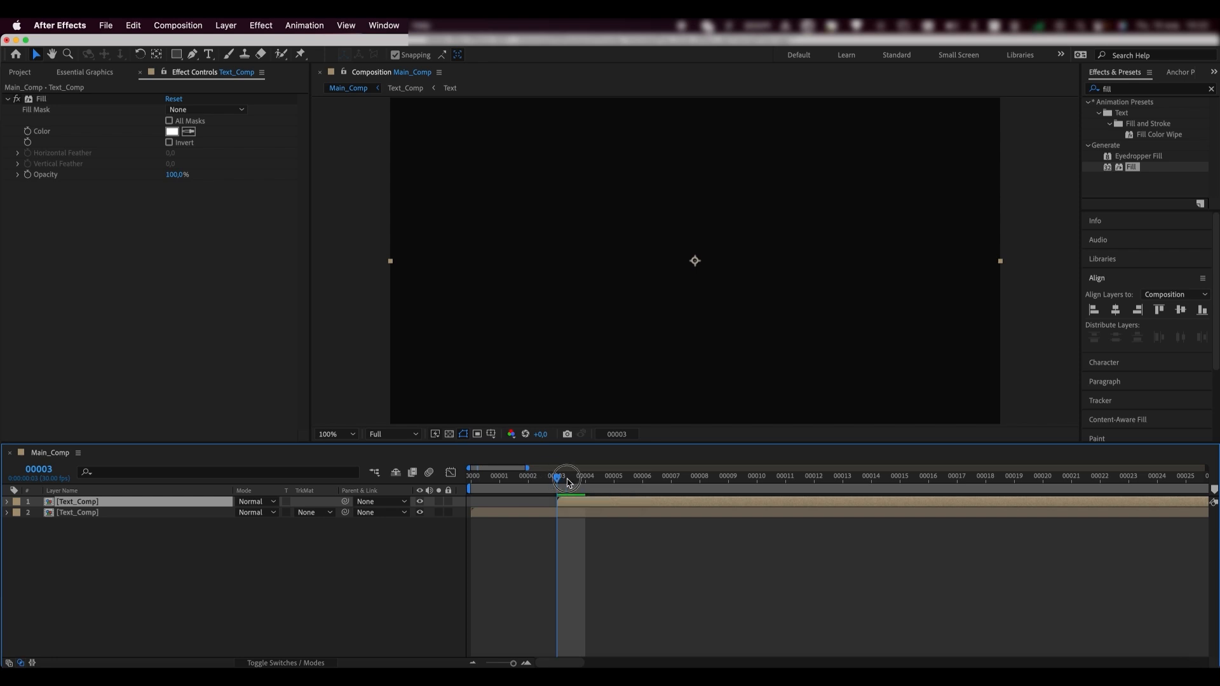
pyautogui.moveTo(562, 484); pyautogui.dragTo(933, 486)
# - Set the lower Text_Comp layer's track matte to Alpha Inverted Matte using the top copy
pyautogui.press('-')
pyautogui.press('-')
pyautogui.press('-')
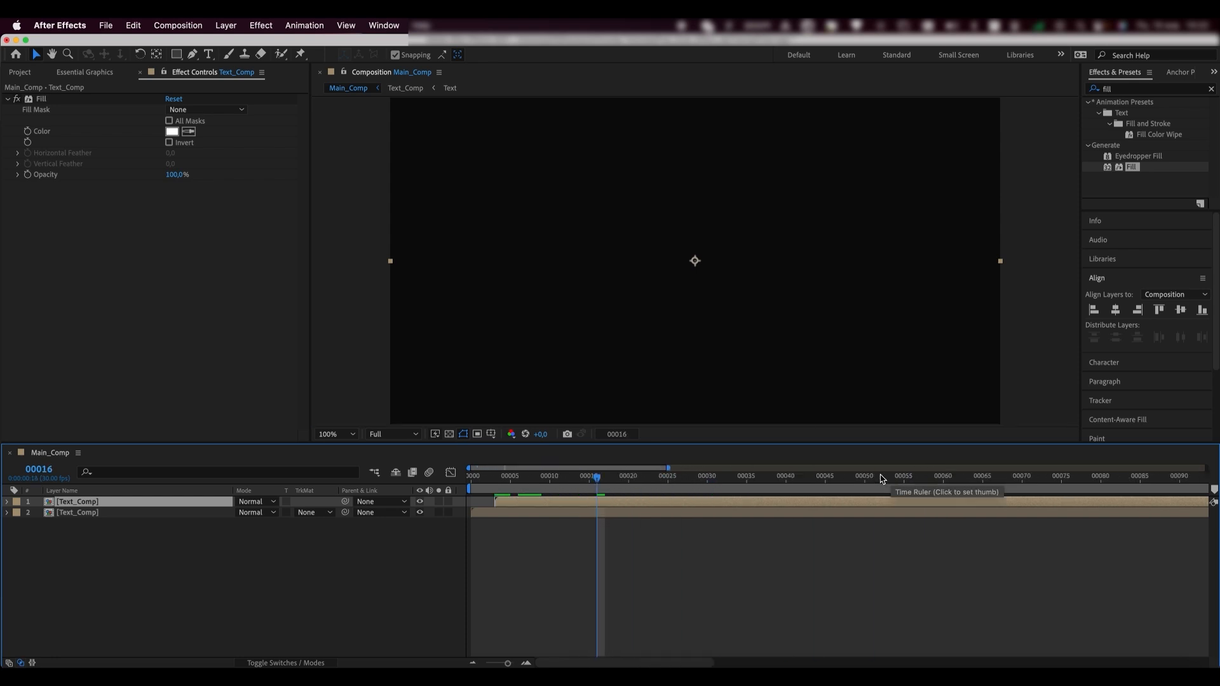
pyautogui.click(678, 481)
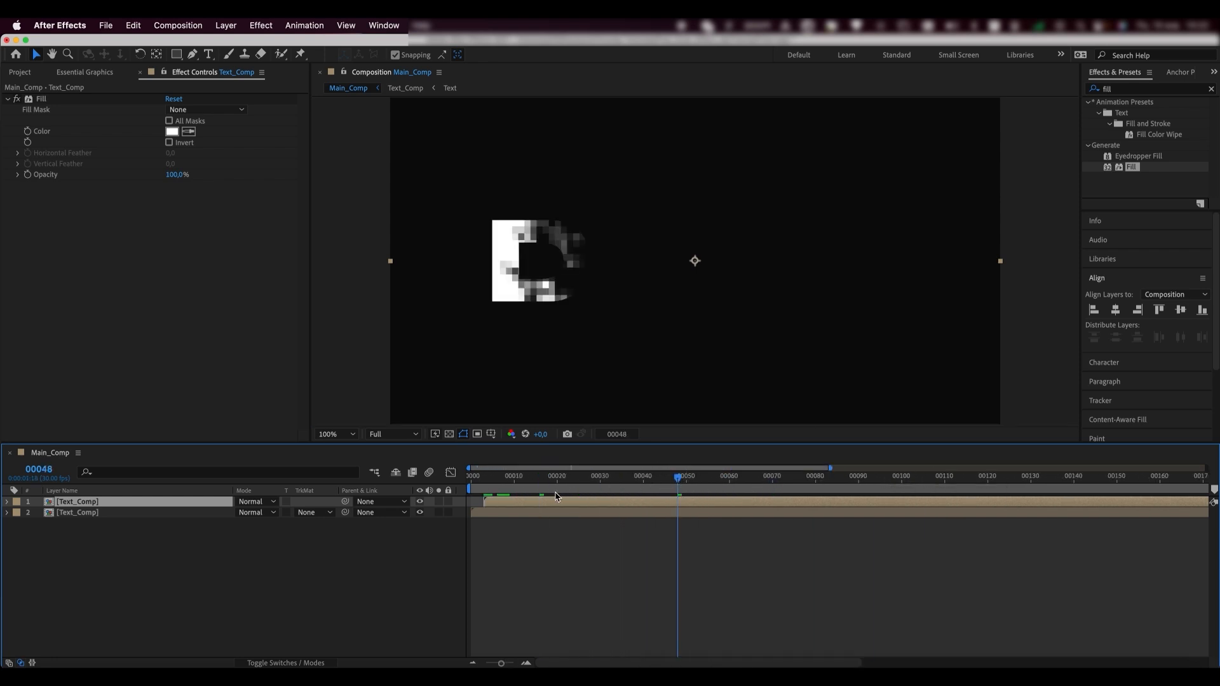
pyautogui.click(323, 513)
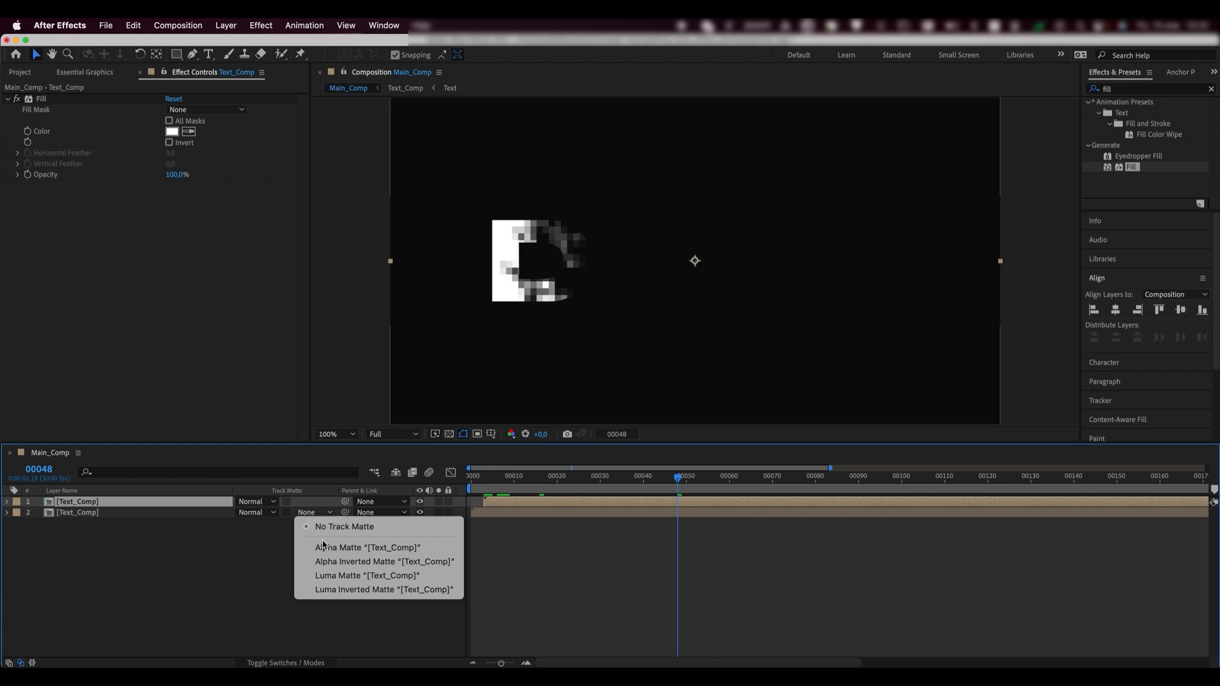
pyautogui.click(358, 565)
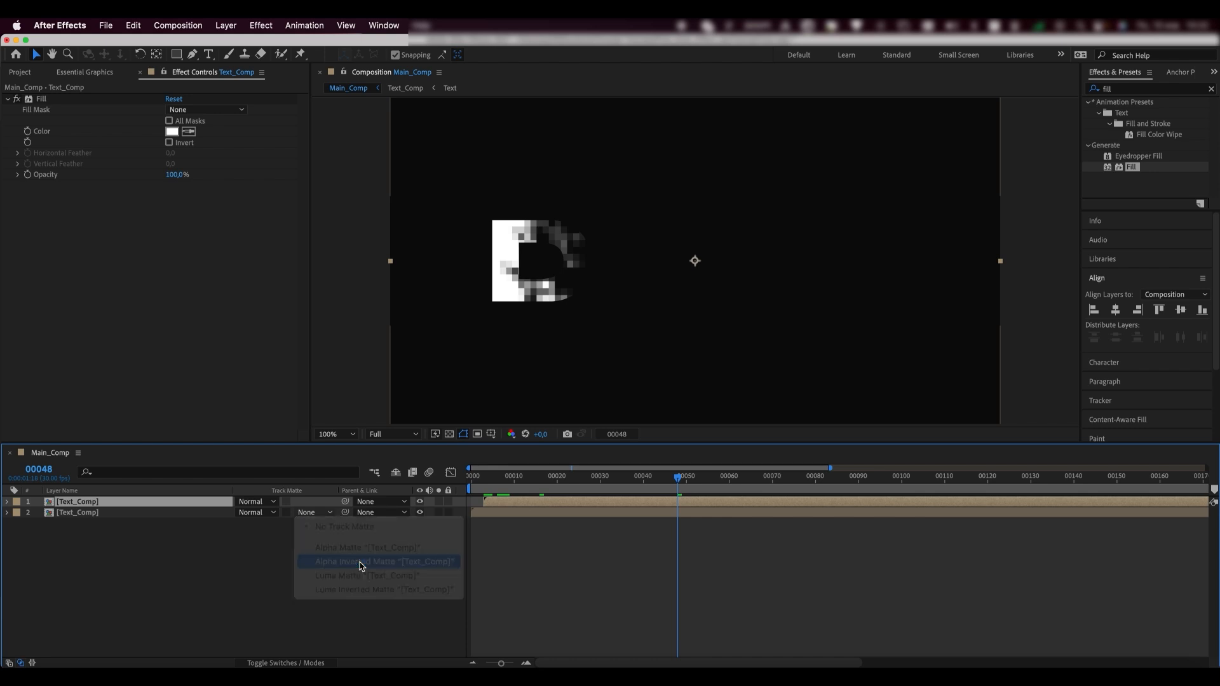
pyautogui.moveTo(679, 482); pyautogui.dragTo(743, 481)
pyautogui.scroll(1, 695, 260)
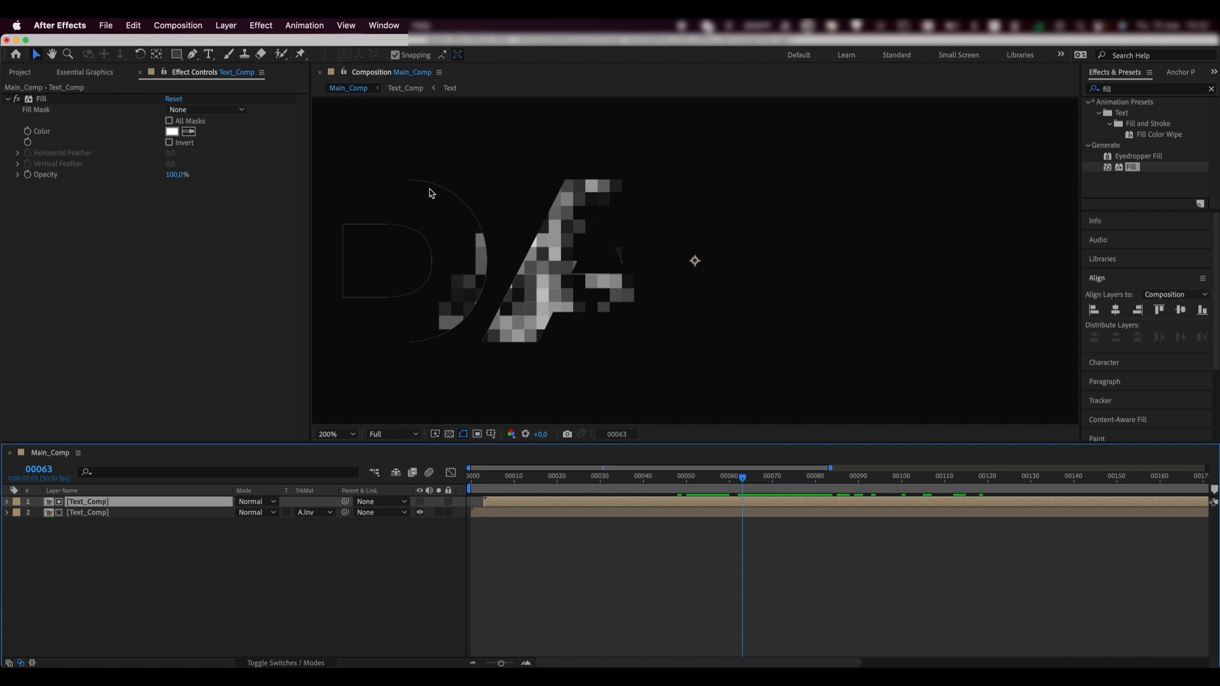
pyautogui.click(1092, 91)
# - Apply the Minimax effect to the lower Text_Comp layer
pyautogui.write('min')
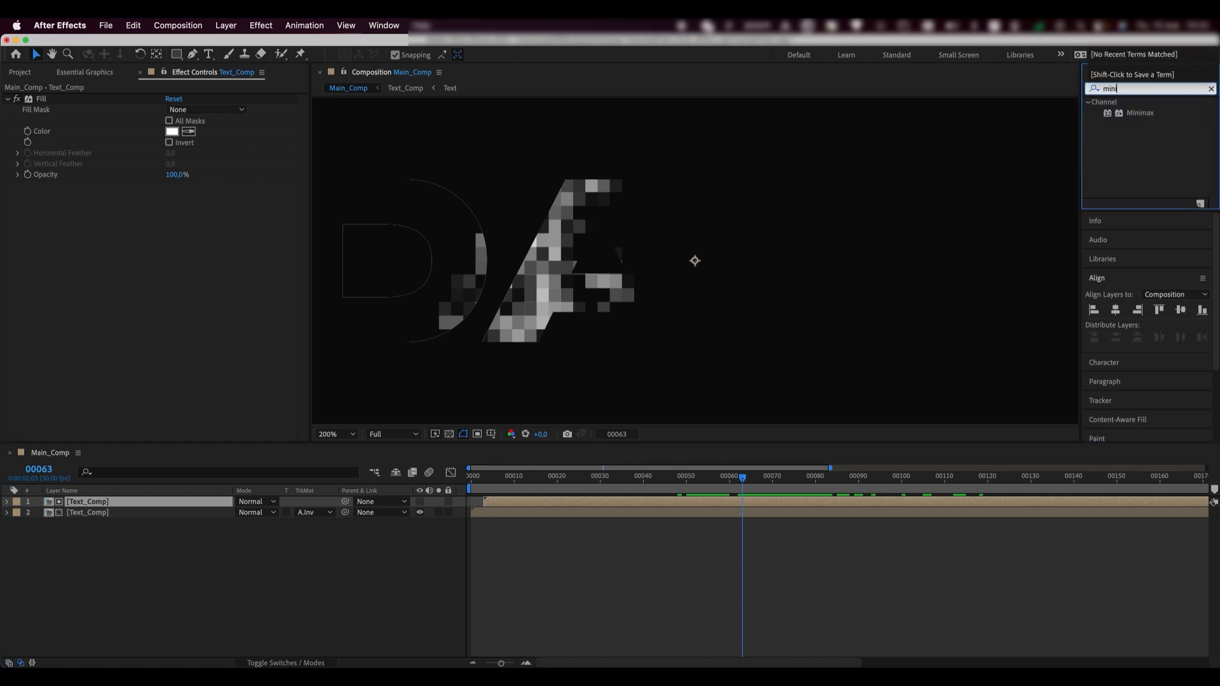
pyautogui.write('imax')
pyautogui.click(1128, 114)
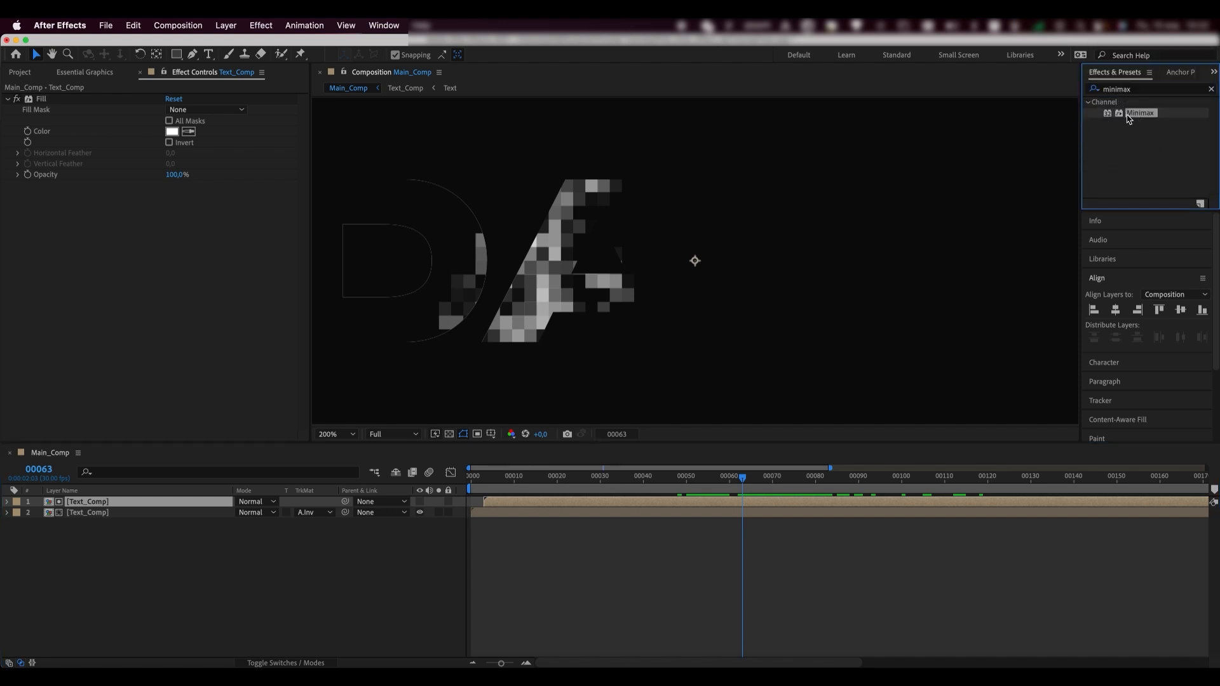
pyautogui.moveTo(1142, 118); pyautogui.dragTo(90, 518)
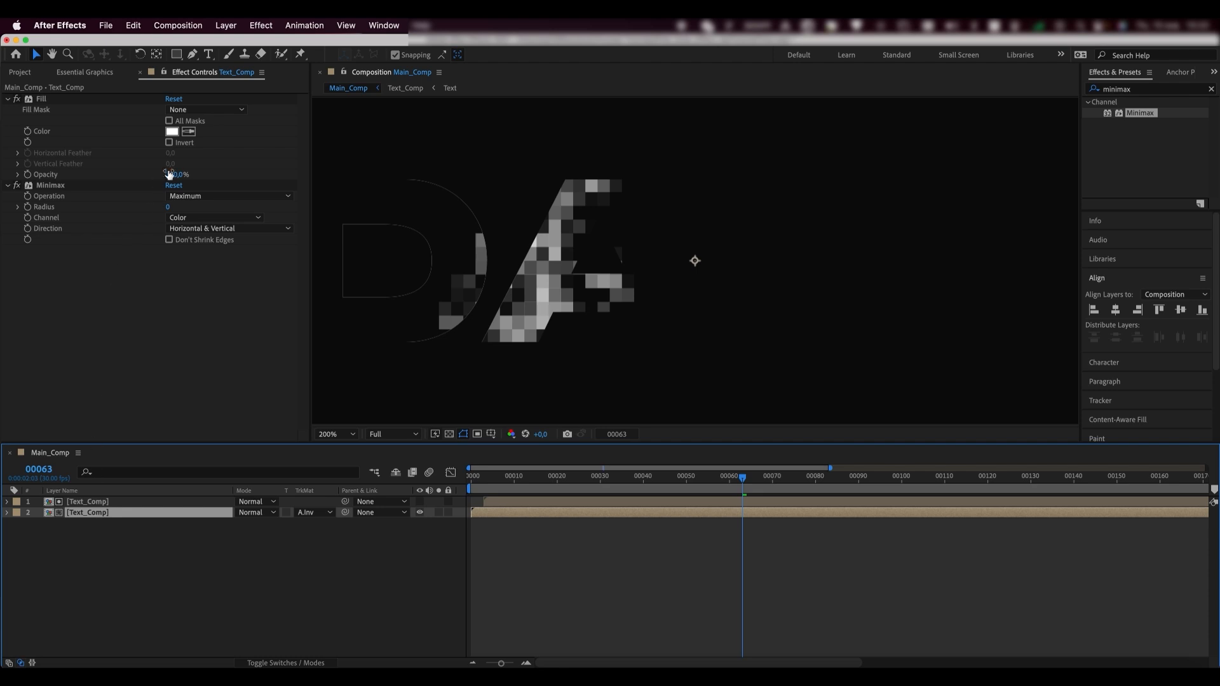
# - Set Minimax to Minimum operation, Alpha and Color channel, radius 3
pyautogui.click(191, 196)
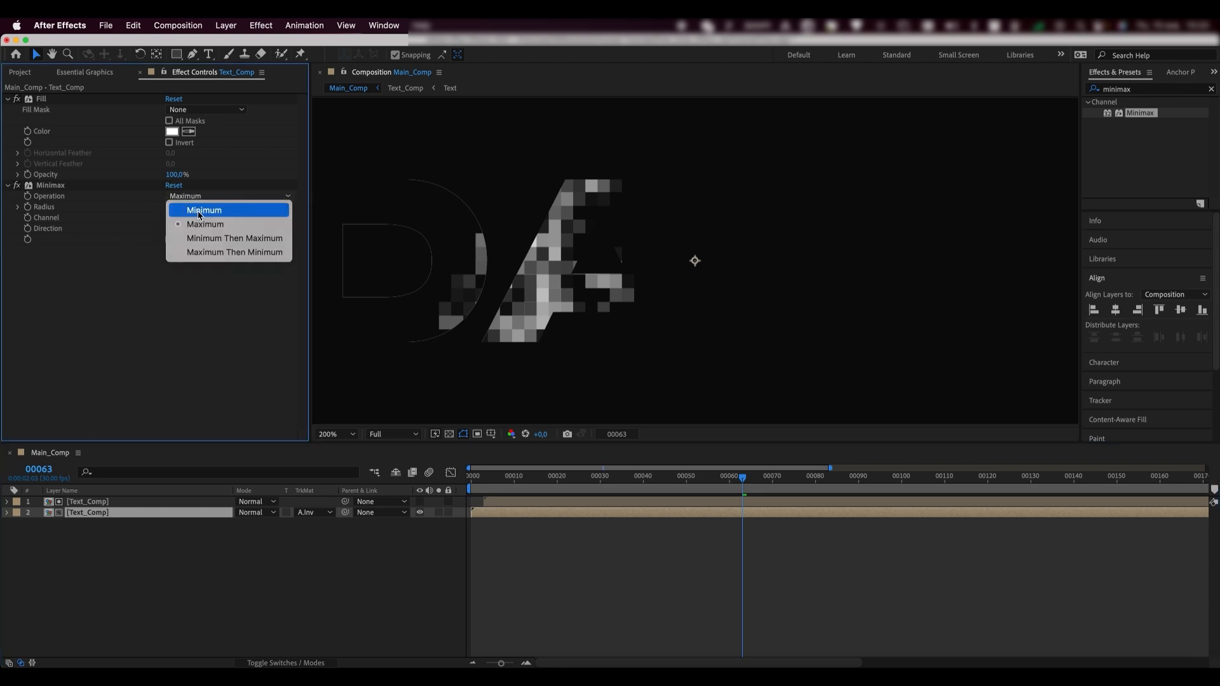
pyautogui.click(200, 212)
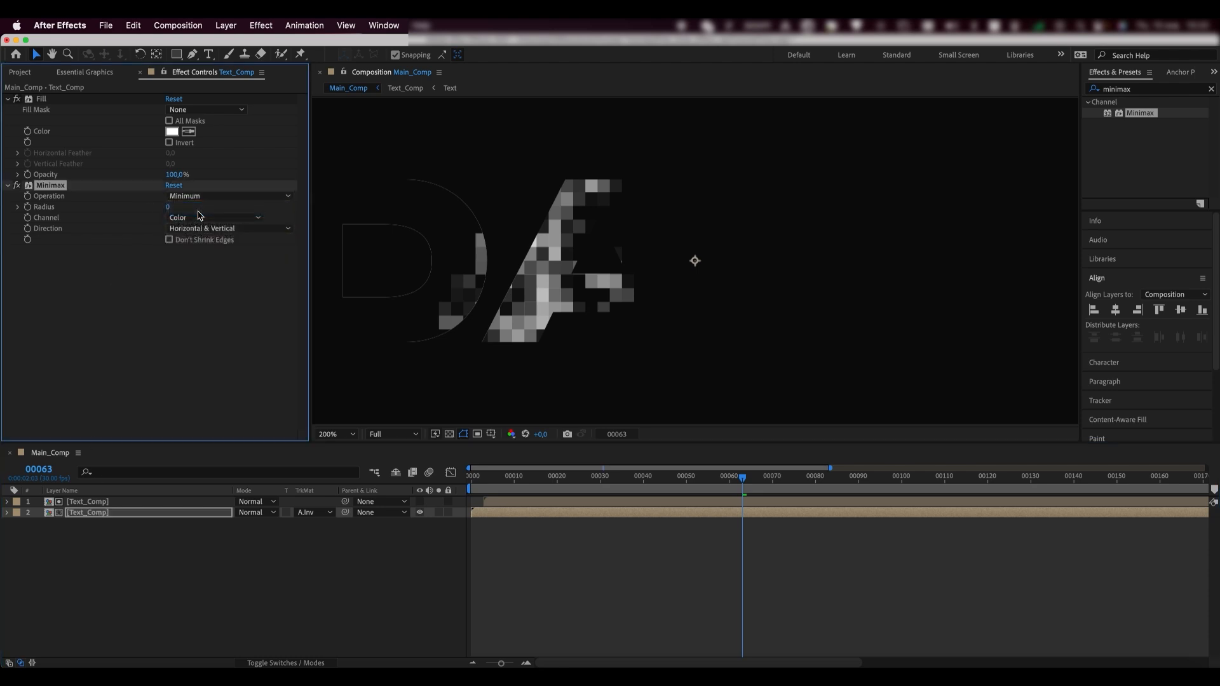
pyautogui.click(198, 220)
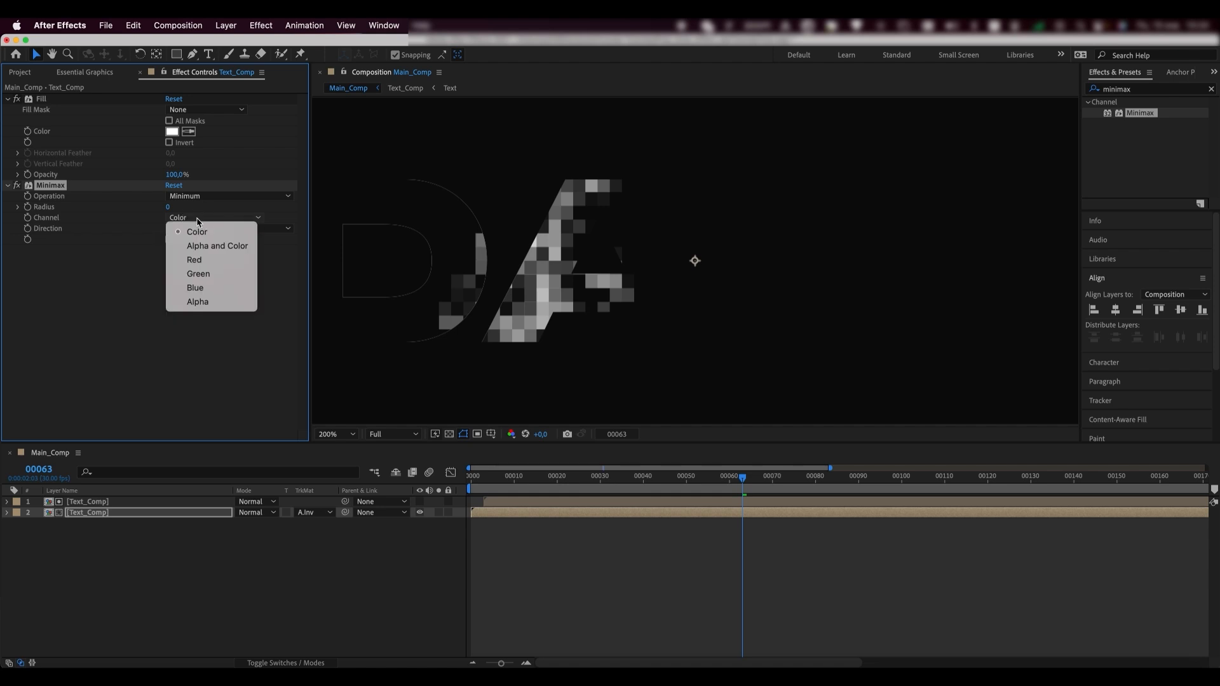
pyautogui.click(203, 249)
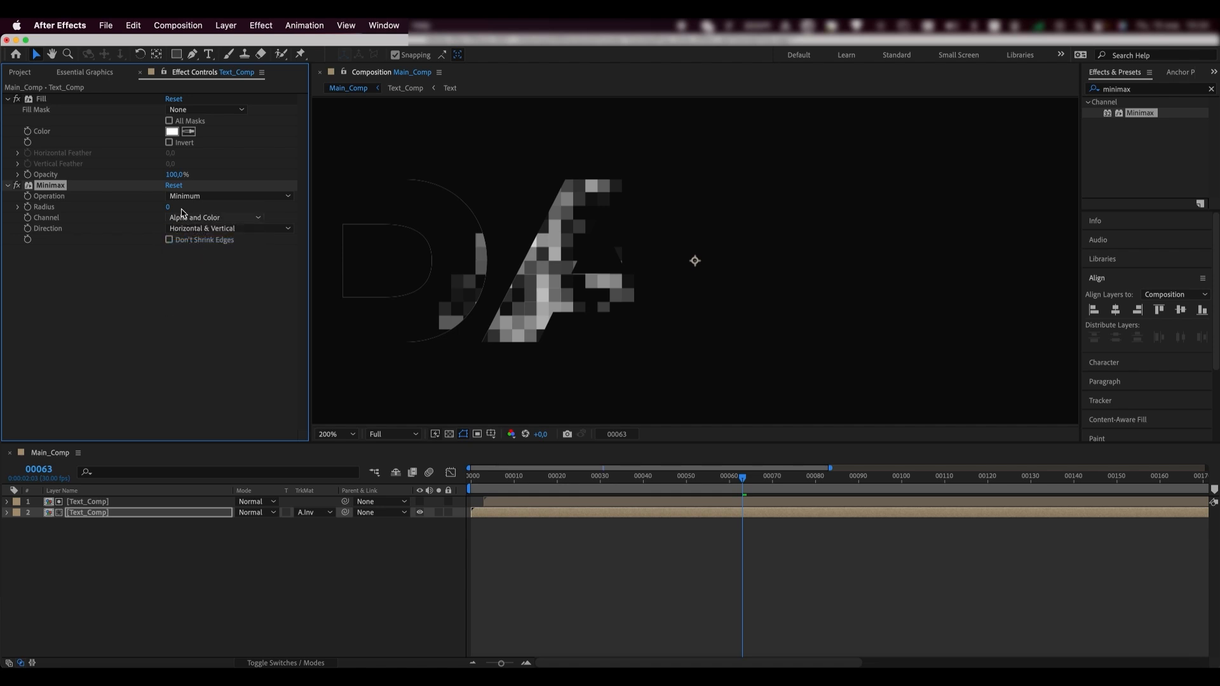
pyautogui.click(168, 208)
pyautogui.write('2')
pyautogui.click(159, 307)
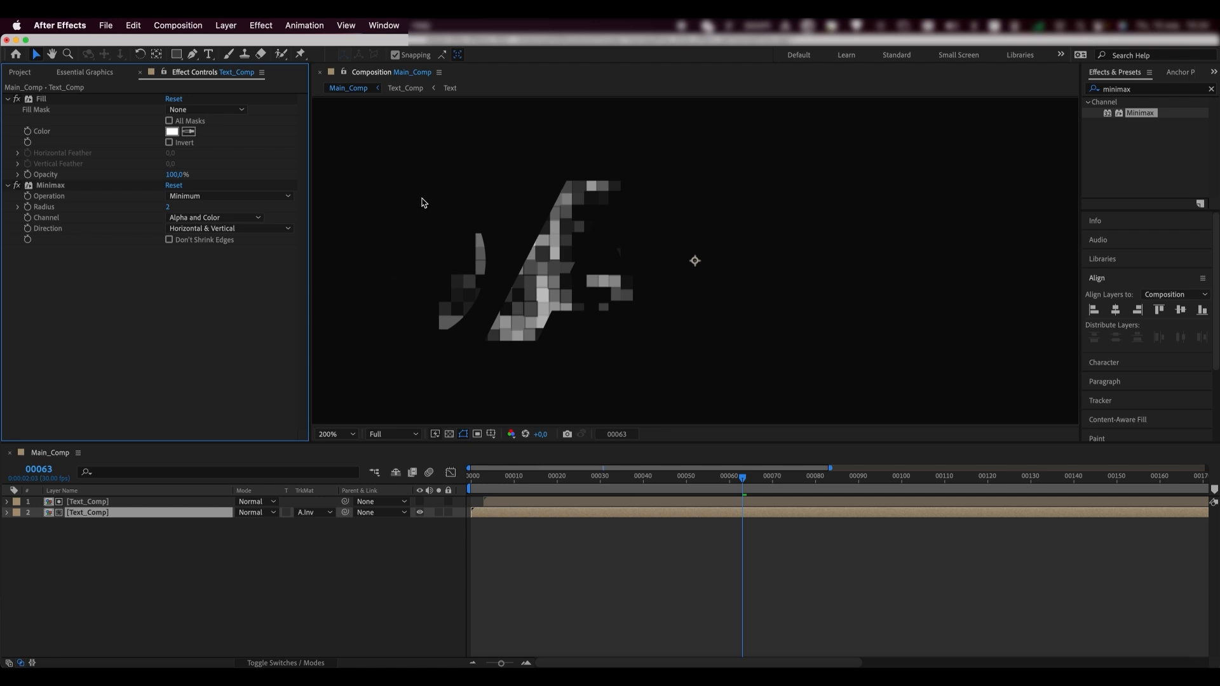
pyautogui.press(',')
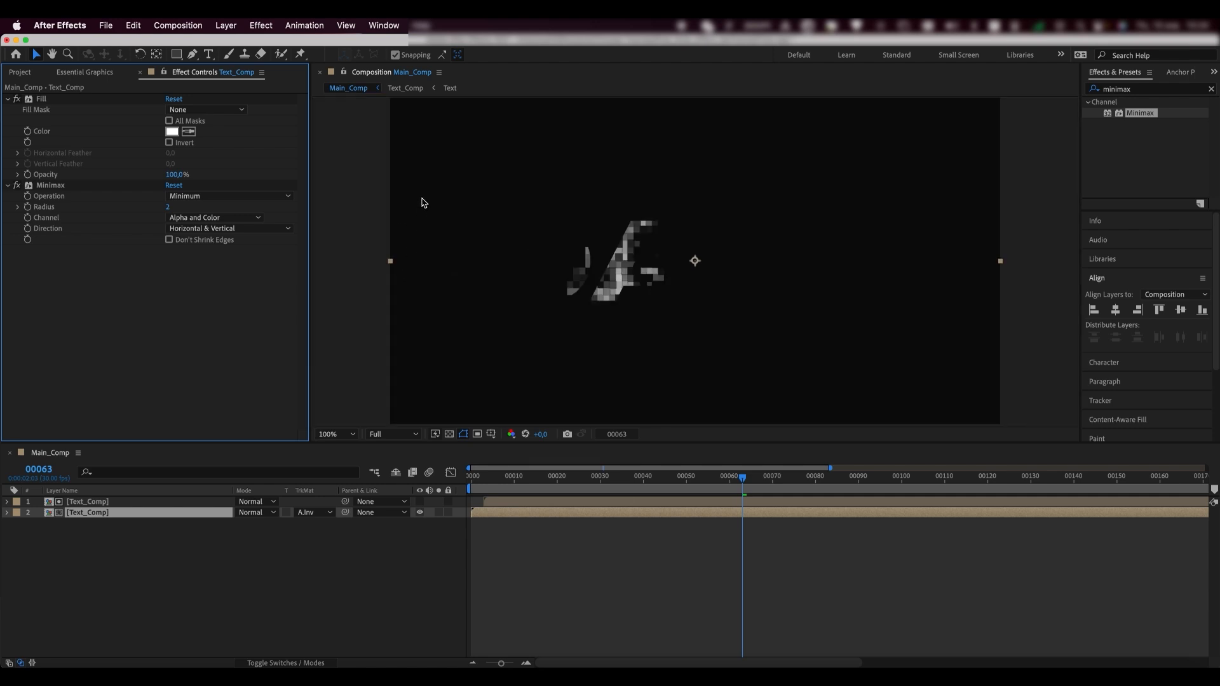
pyautogui.click(170, 207)
pyautogui.press('Return')
# - Pre-compose both Text_Comp layers into Text_Scan and play back Main_Comp to preview
pyautogui.keyDown('shift'); pyautogui.click(102, 503); pyautogui.keyUp('shift')
pyautogui.rightClick(99, 502)
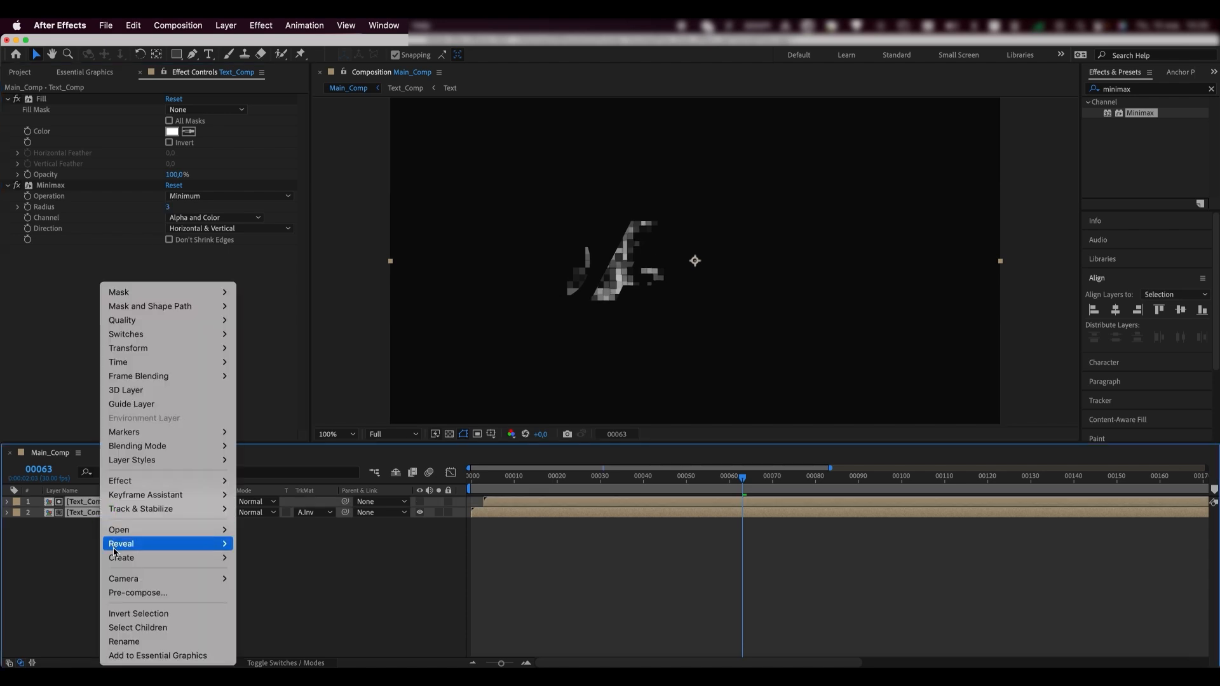
pyautogui.click(117, 593)
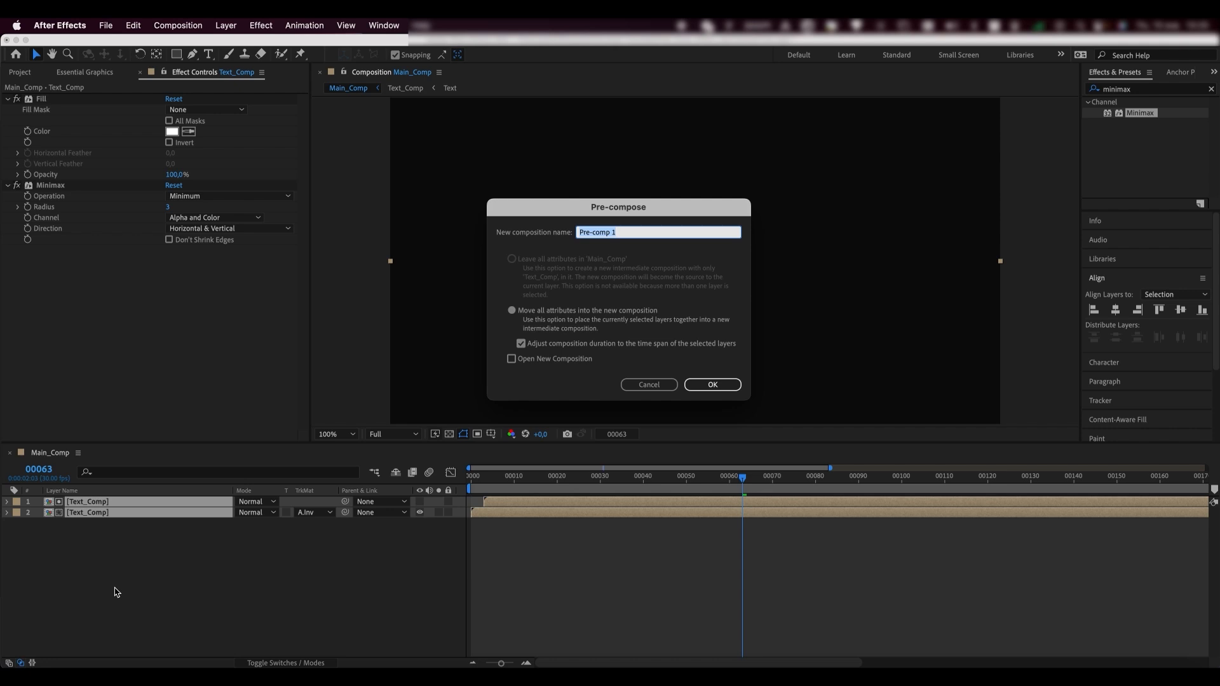
pyautogui.write('Text_Scan')
pyautogui.press('Return')
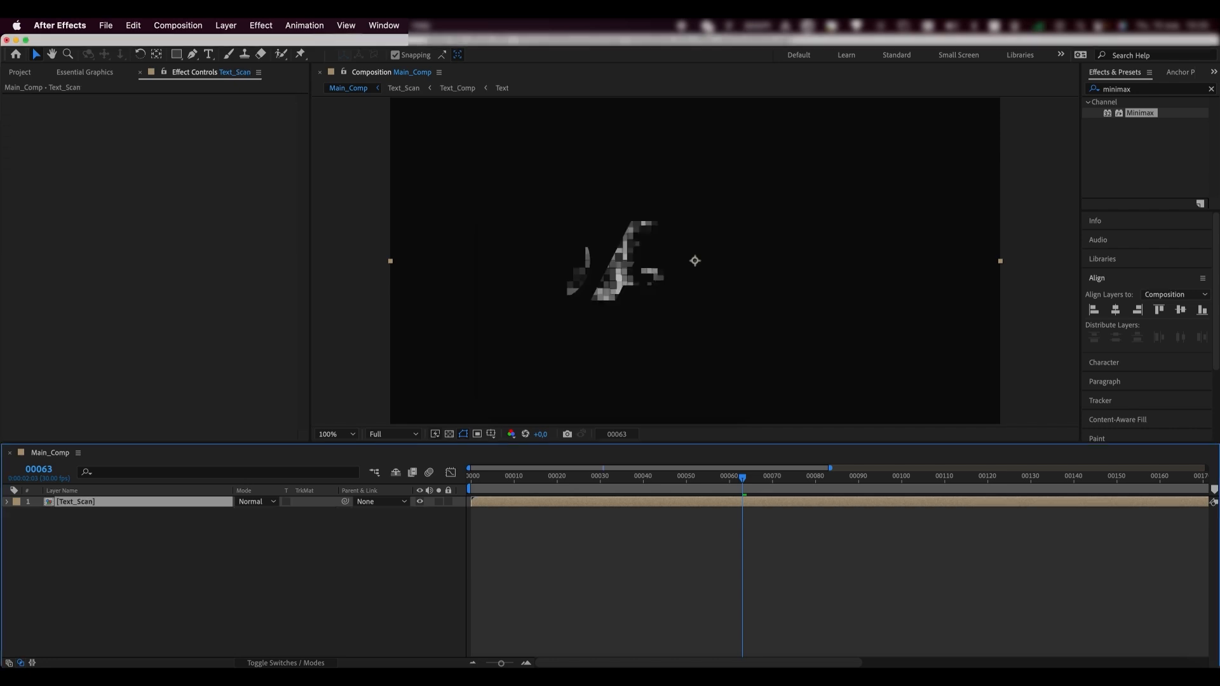
pyautogui.press('space')
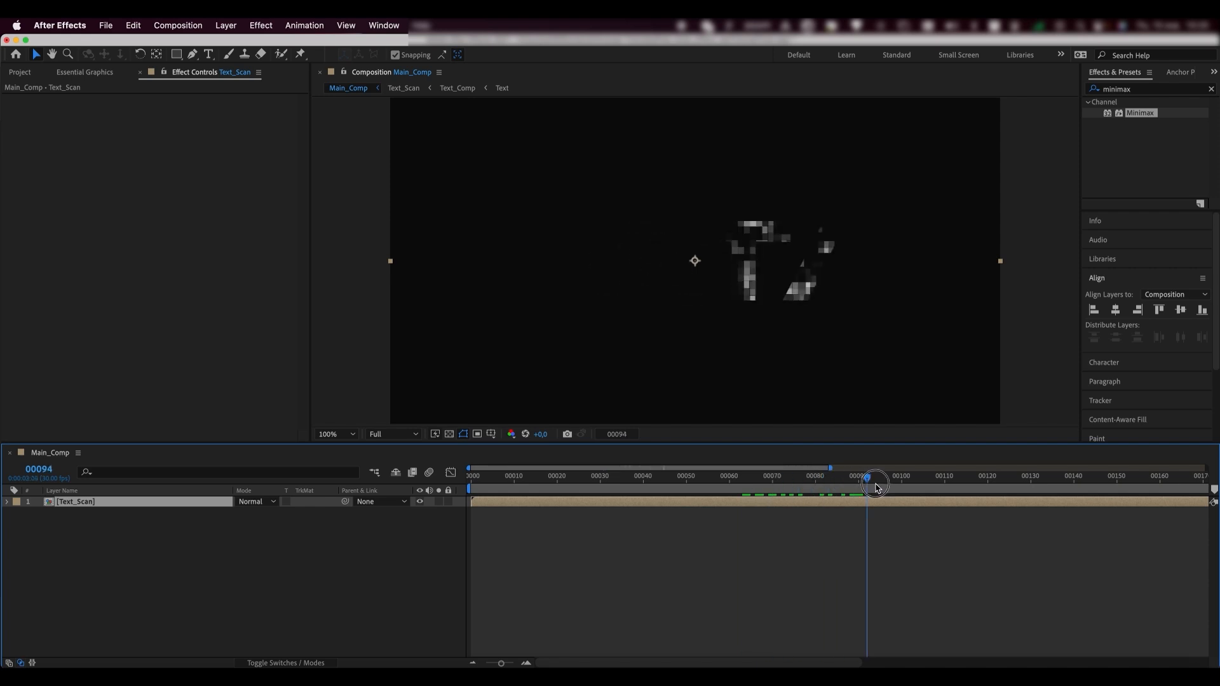
# - Add Text_Comp to Main_Comp beneath the Text_Scan layer
pyautogui.click(24, 73)
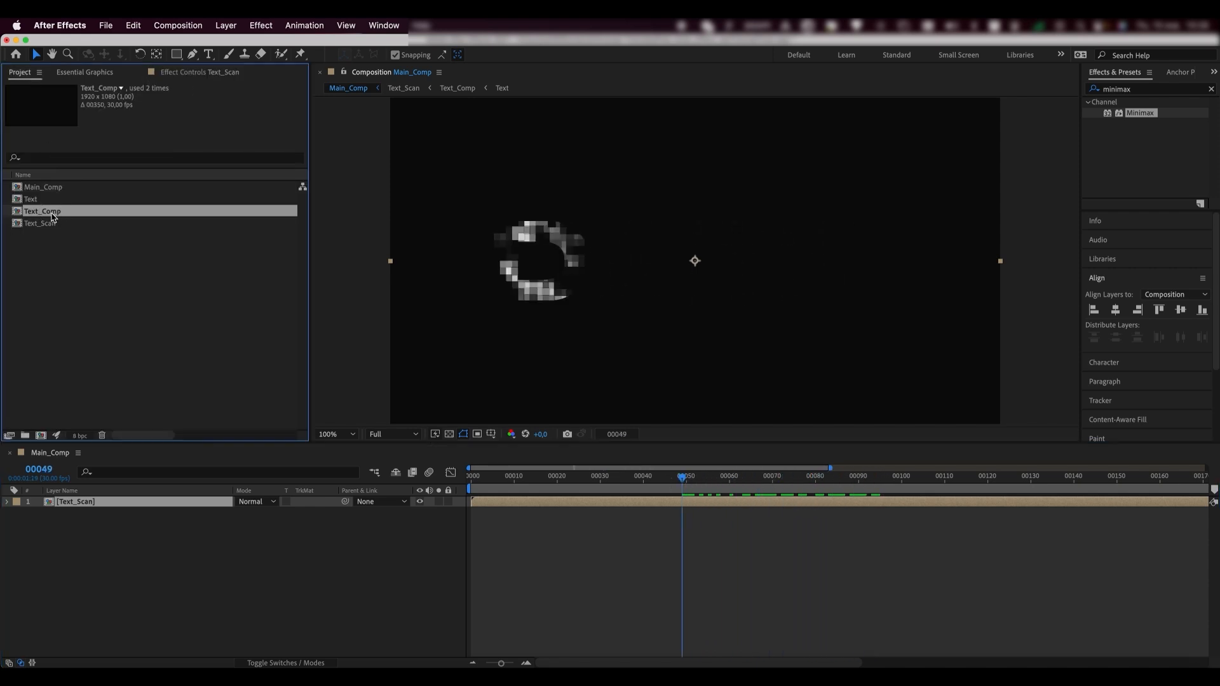
pyautogui.moveTo(53, 218); pyautogui.dragTo(74, 569)
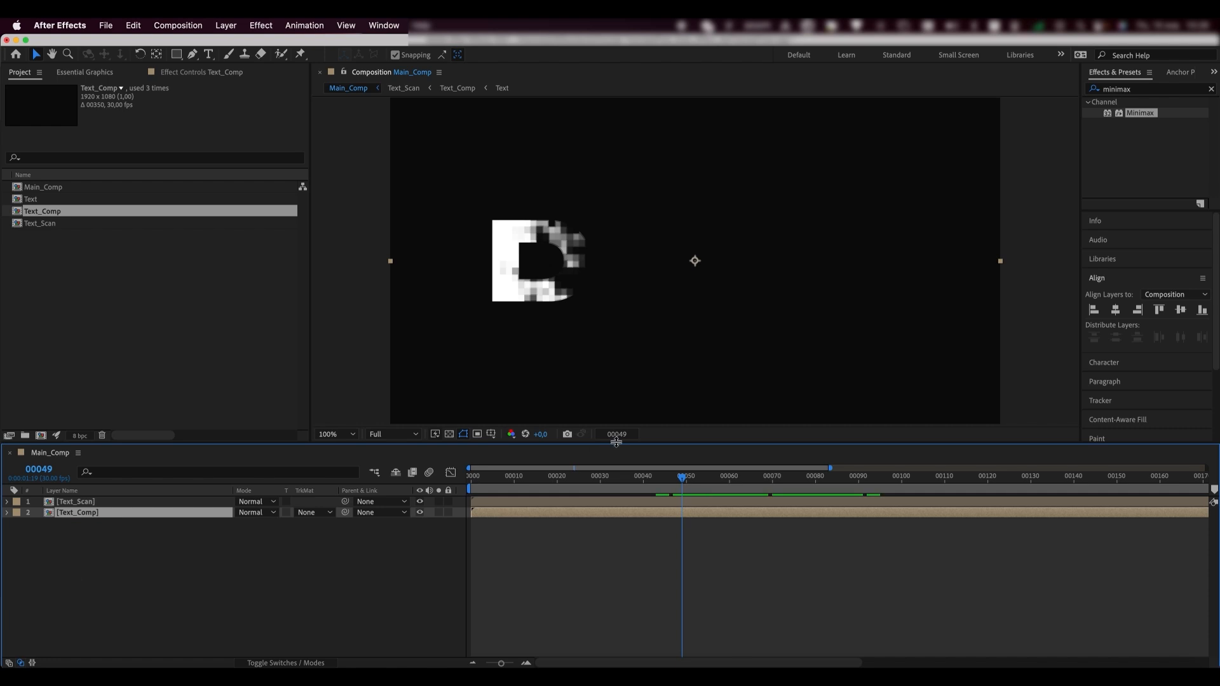
pyautogui.moveTo(682, 476); pyautogui.dragTo(748, 478)
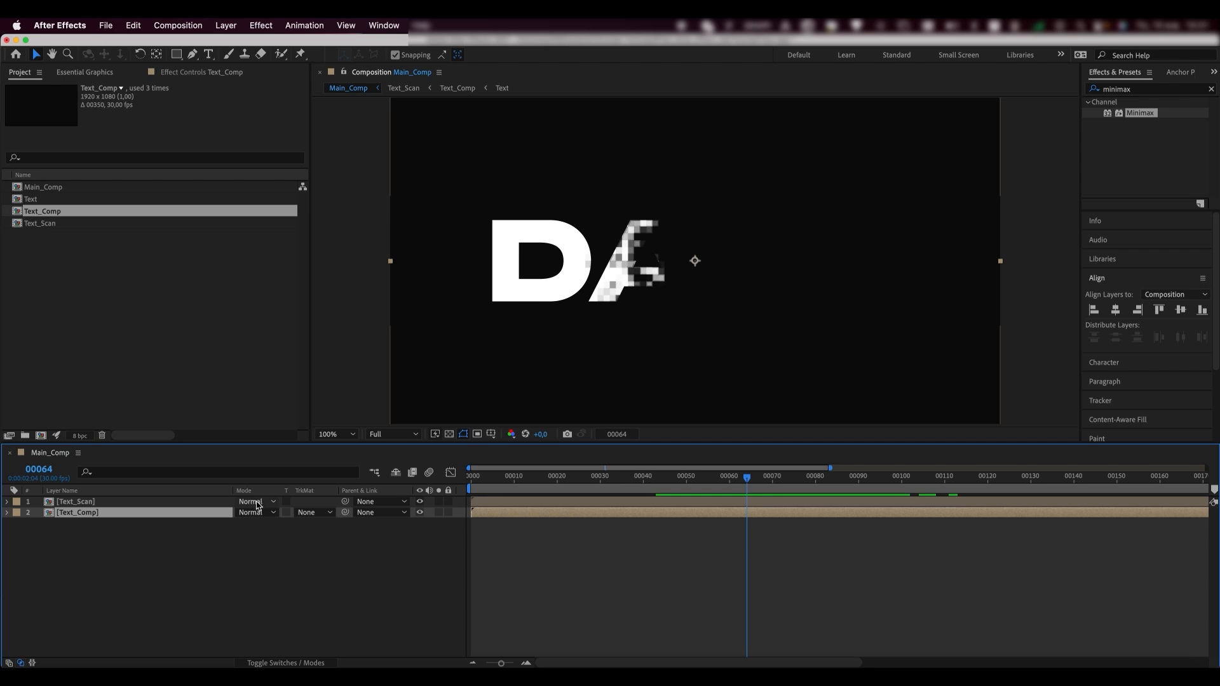
# - Set Text_Scan's blend mode to Screen
pyautogui.click(273, 662)
pyautogui.click(273, 662)
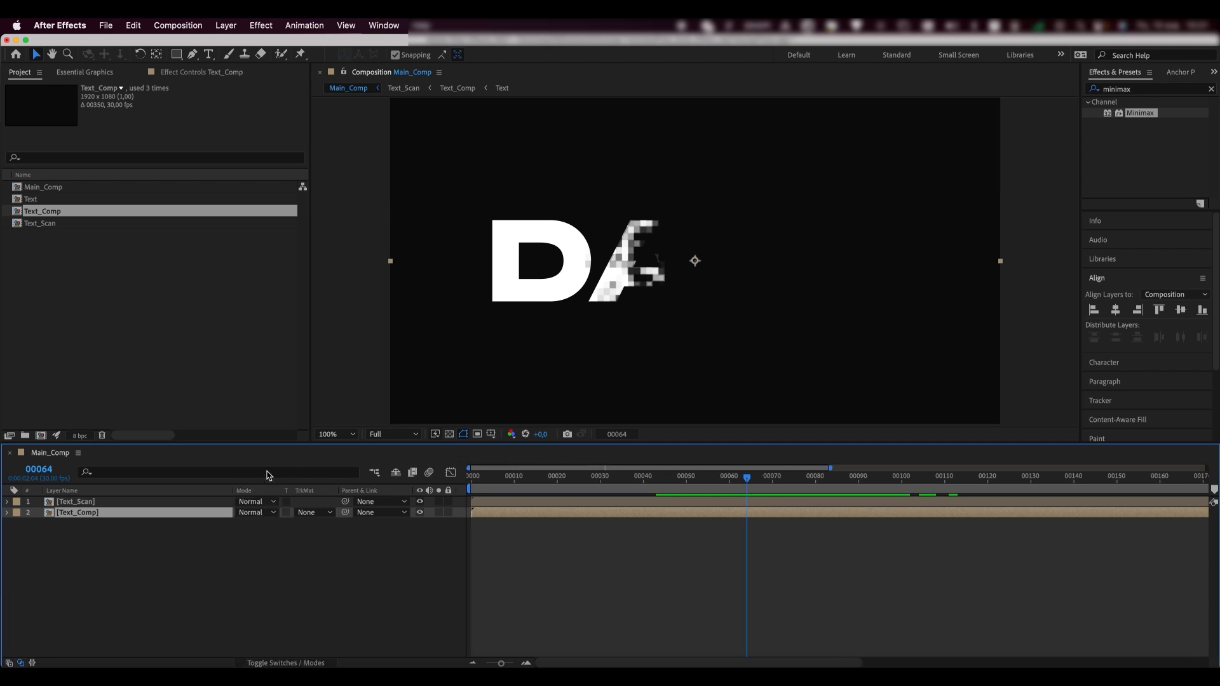
pyautogui.click(266, 502)
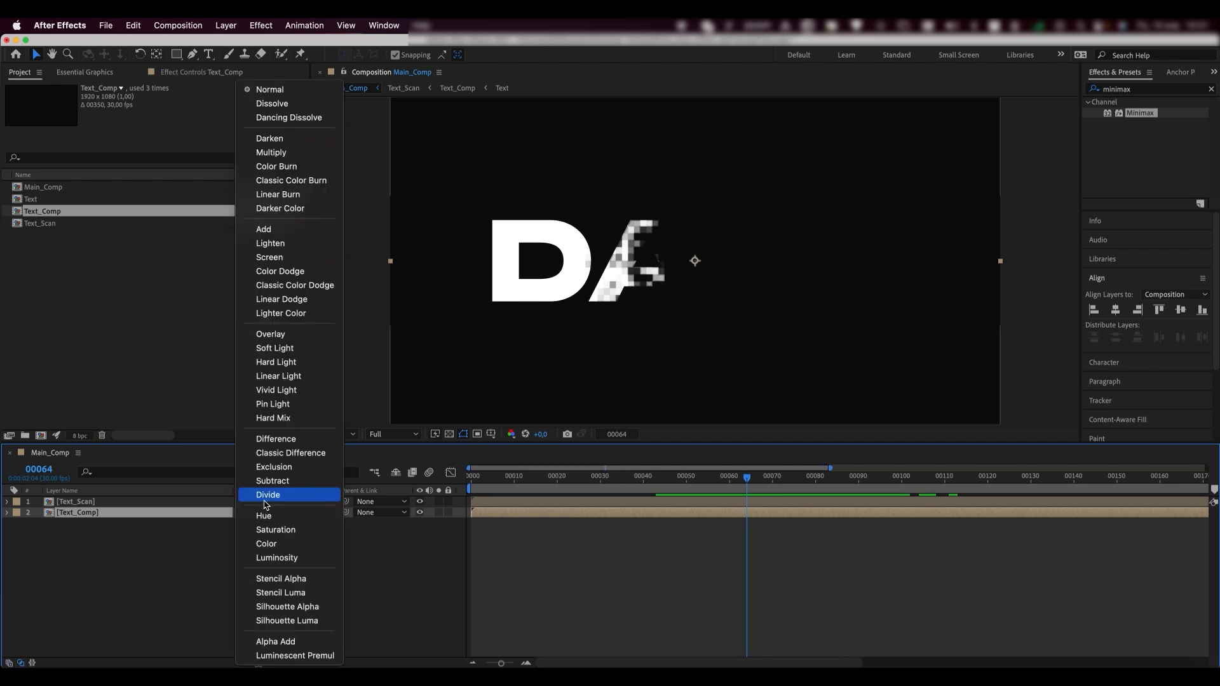
pyautogui.click(270, 258)
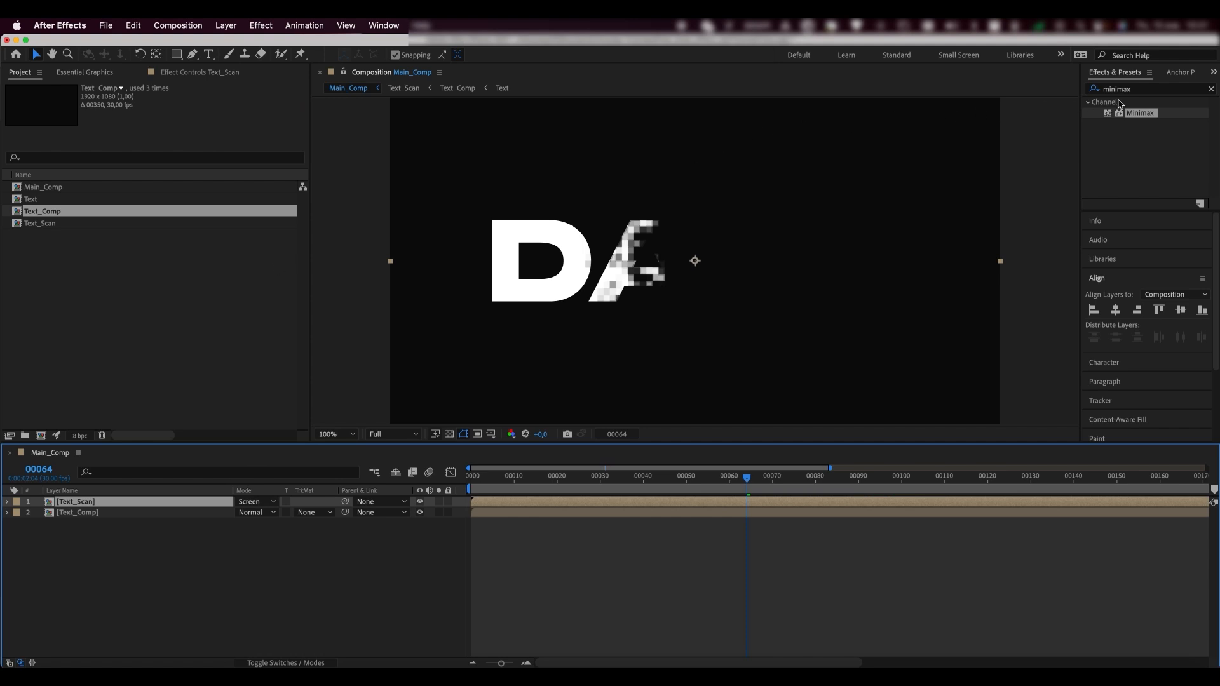
# - Find the CC Glass effect and apply it to the Text_Scan layer
pyautogui.doubleClick(1137, 94)
pyautogui.write('cc glas')
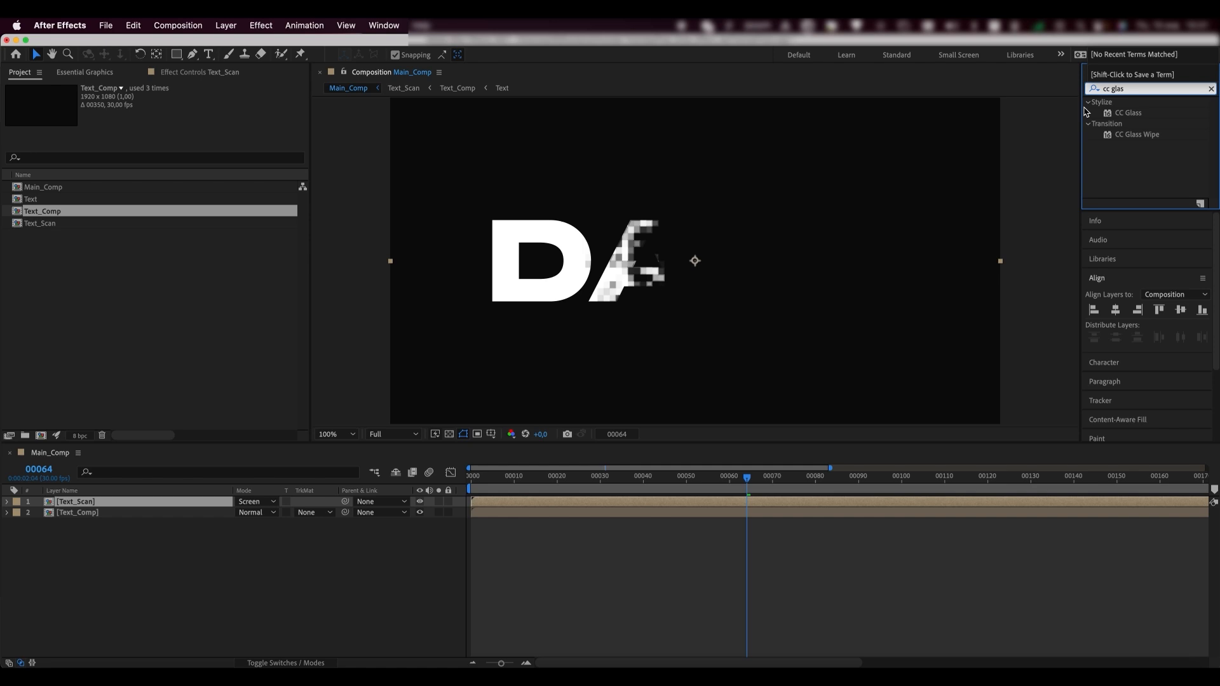
pyautogui.click(1123, 113)
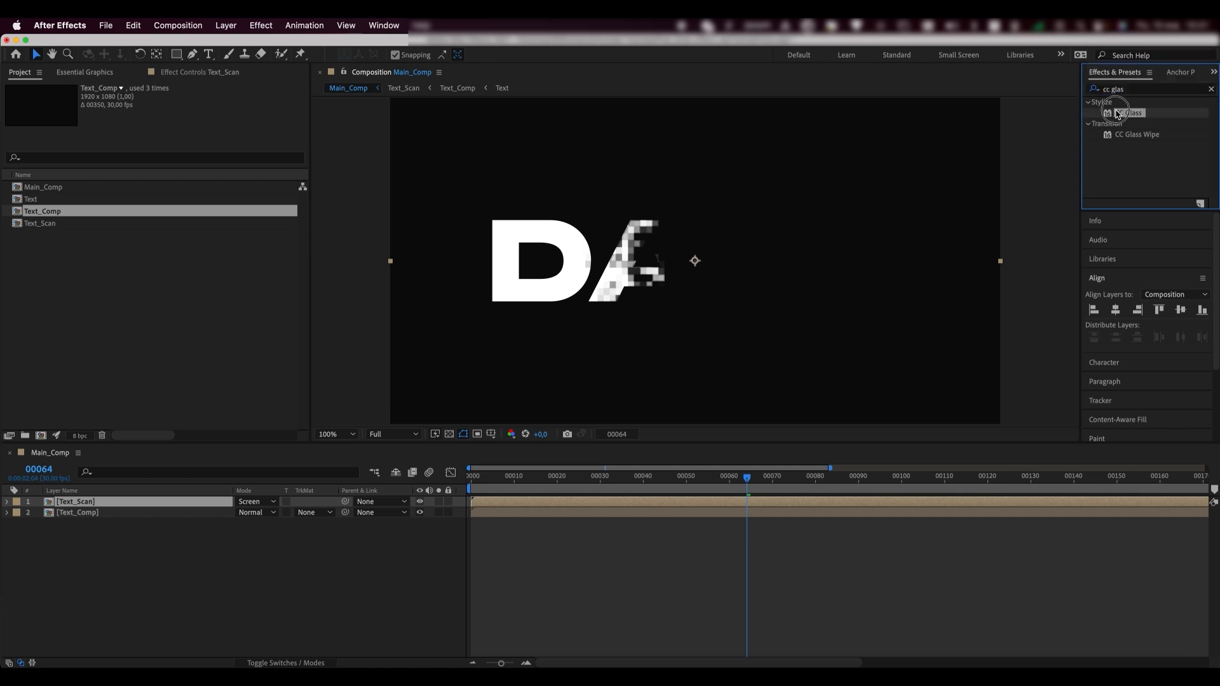
pyautogui.moveTo(198, 391); pyautogui.dragTo(107, 502)
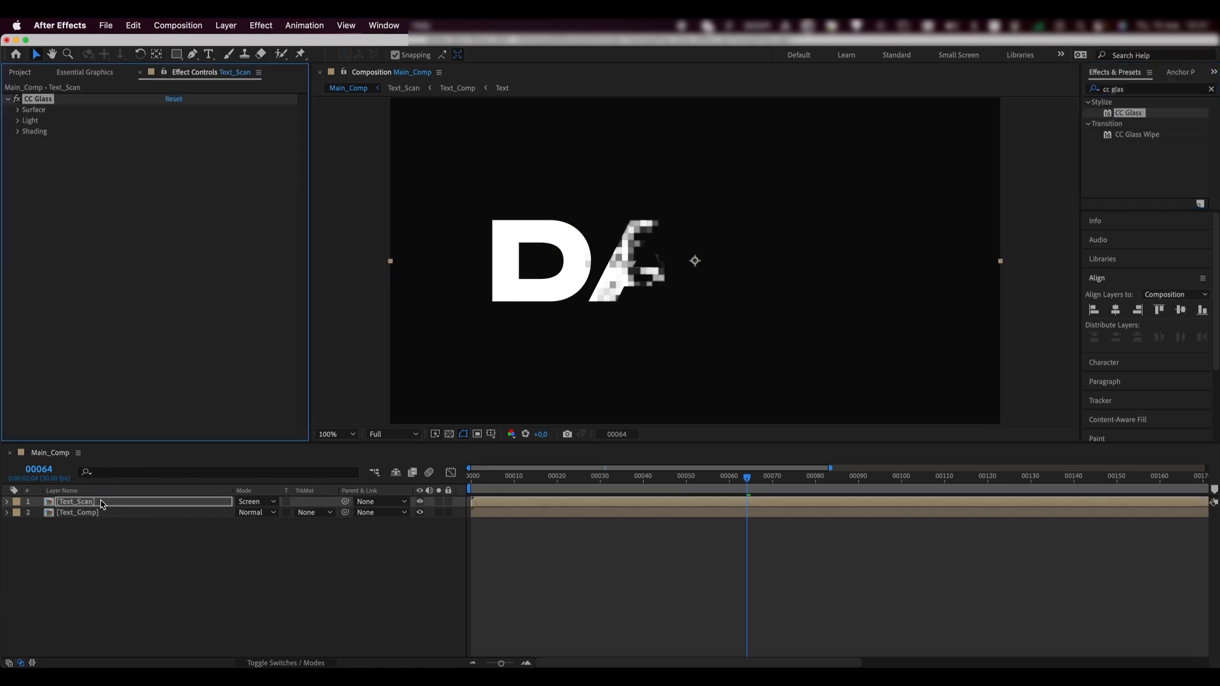
# - Set CC Glass Surface to an Alpha bump with Softness 1, Height -50 and Displacement 200
pyautogui.click(18, 111)
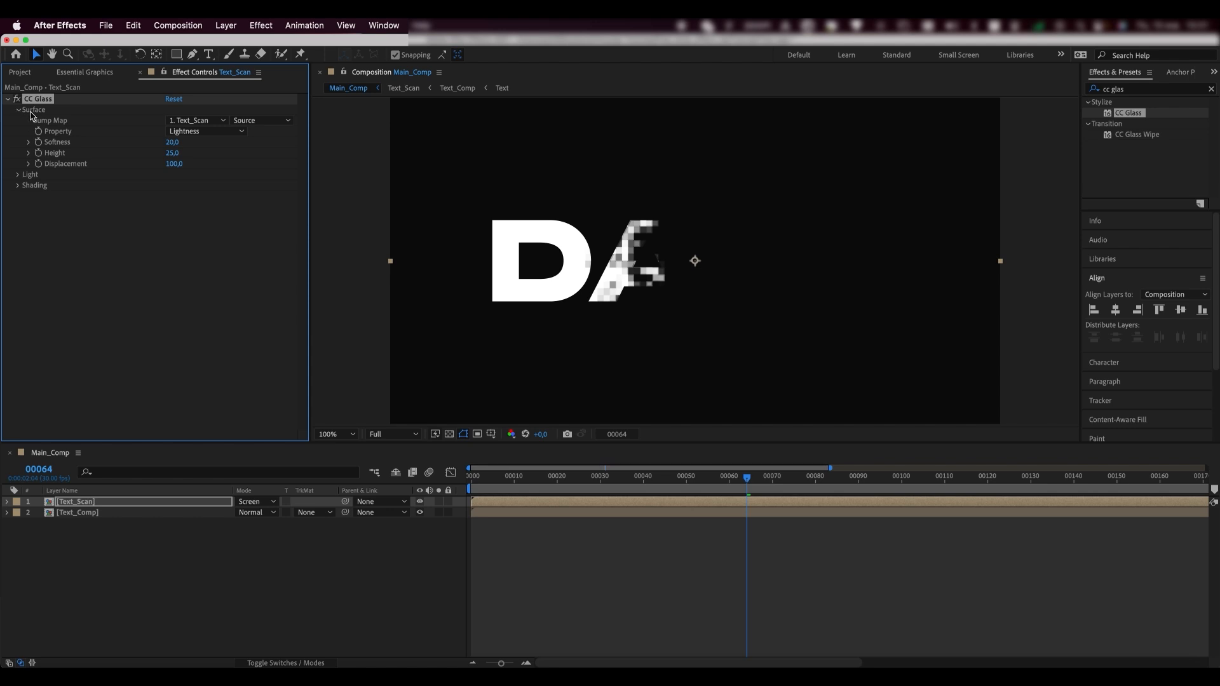
pyautogui.click(191, 131)
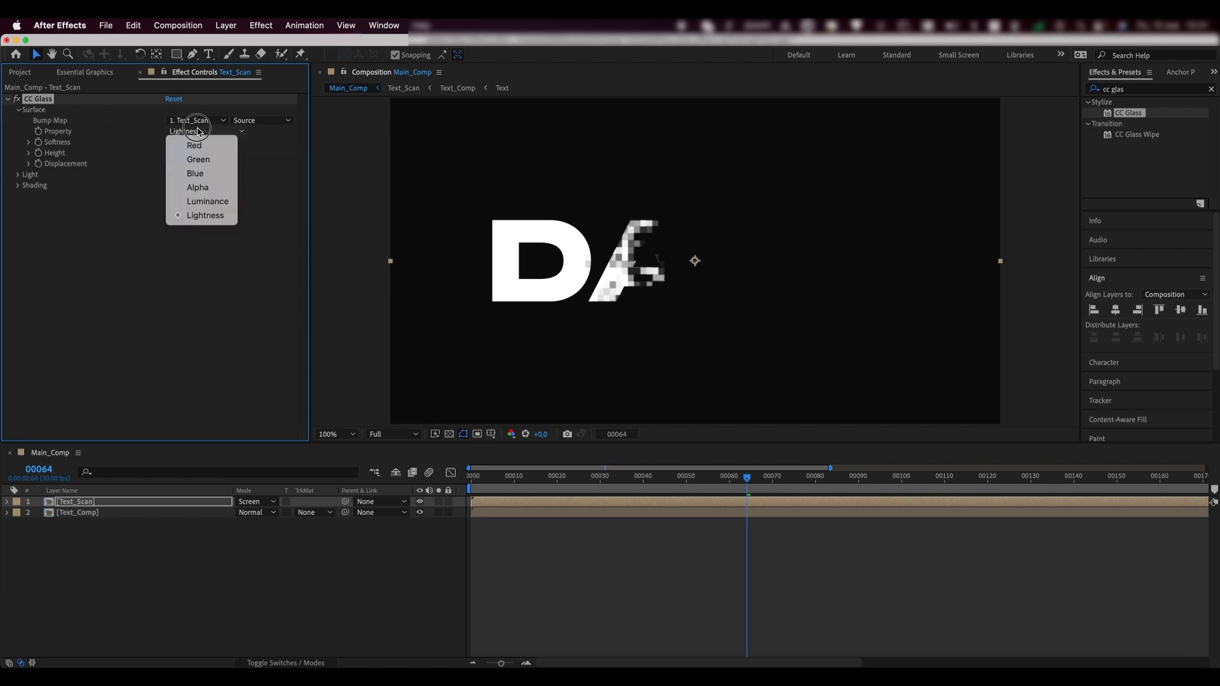
pyautogui.click(197, 187)
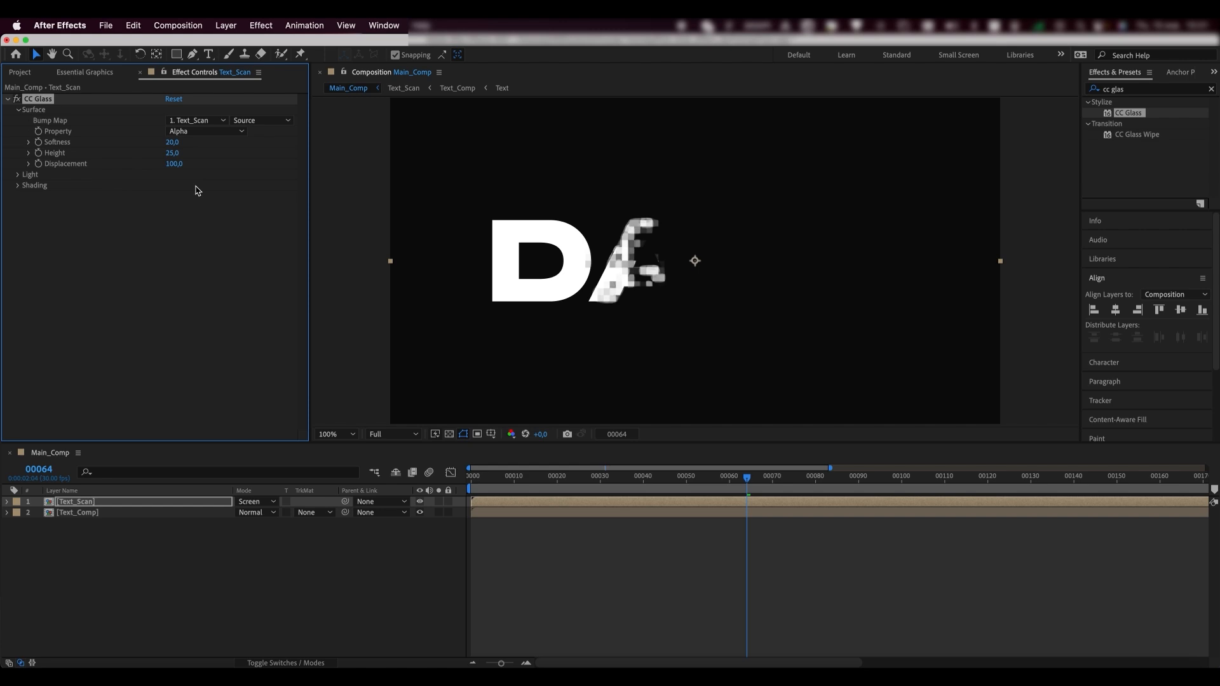
pyautogui.click(173, 142)
pyautogui.write('1')
pyautogui.click(178, 229)
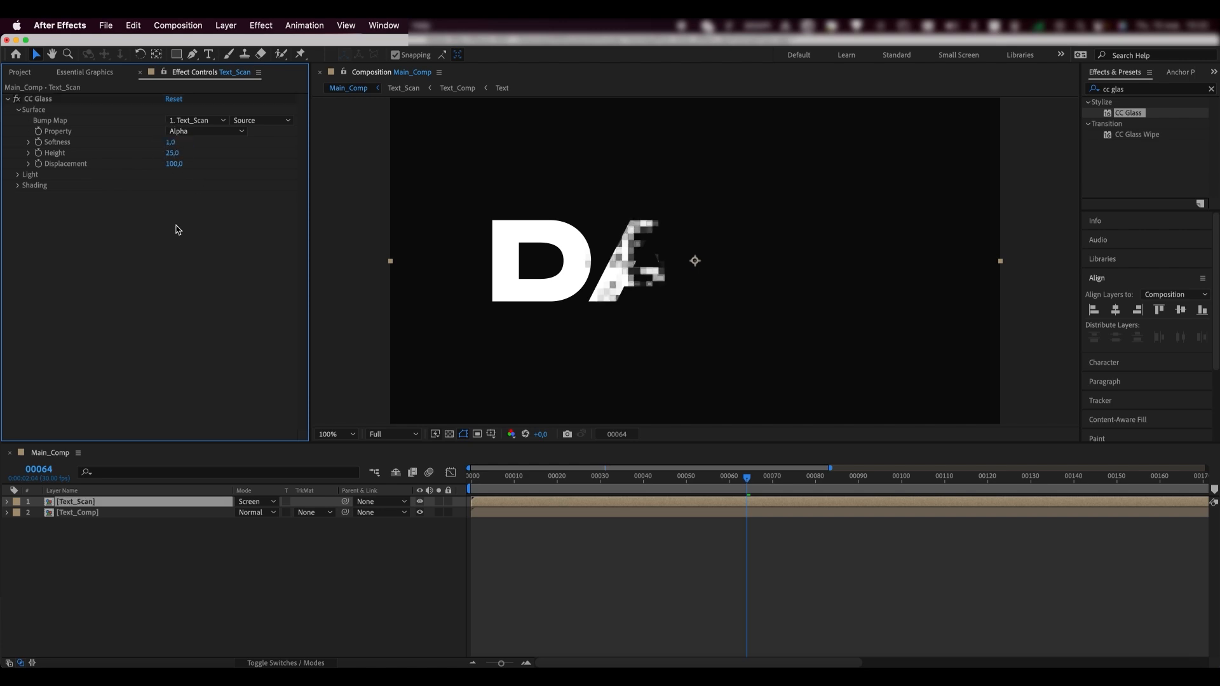
pyautogui.click(173, 152)
pyautogui.press('Return')
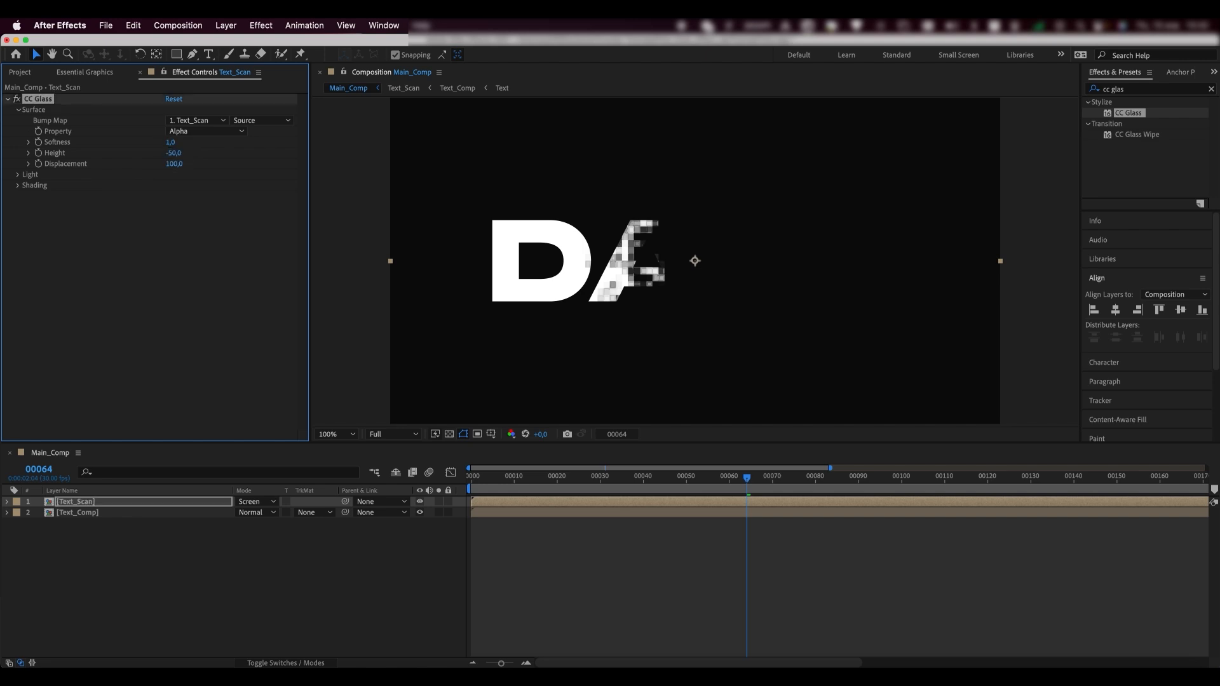
pyautogui.click(175, 164)
pyautogui.press('Return')
pyautogui.moveTo(1129, 89); pyautogui.dragTo(1091, 88)
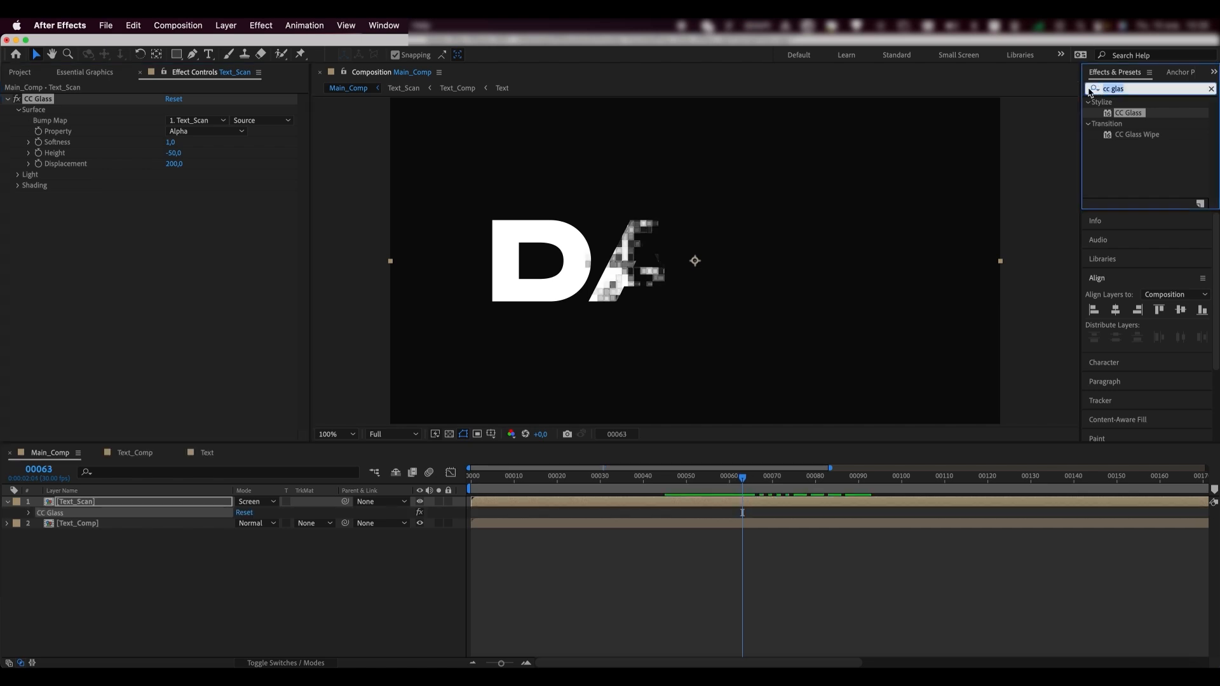
# - Apply Displacement Map to Text_Scan with Max Horizontal 100 and Max Vertical 0
pyautogui.write('displace')
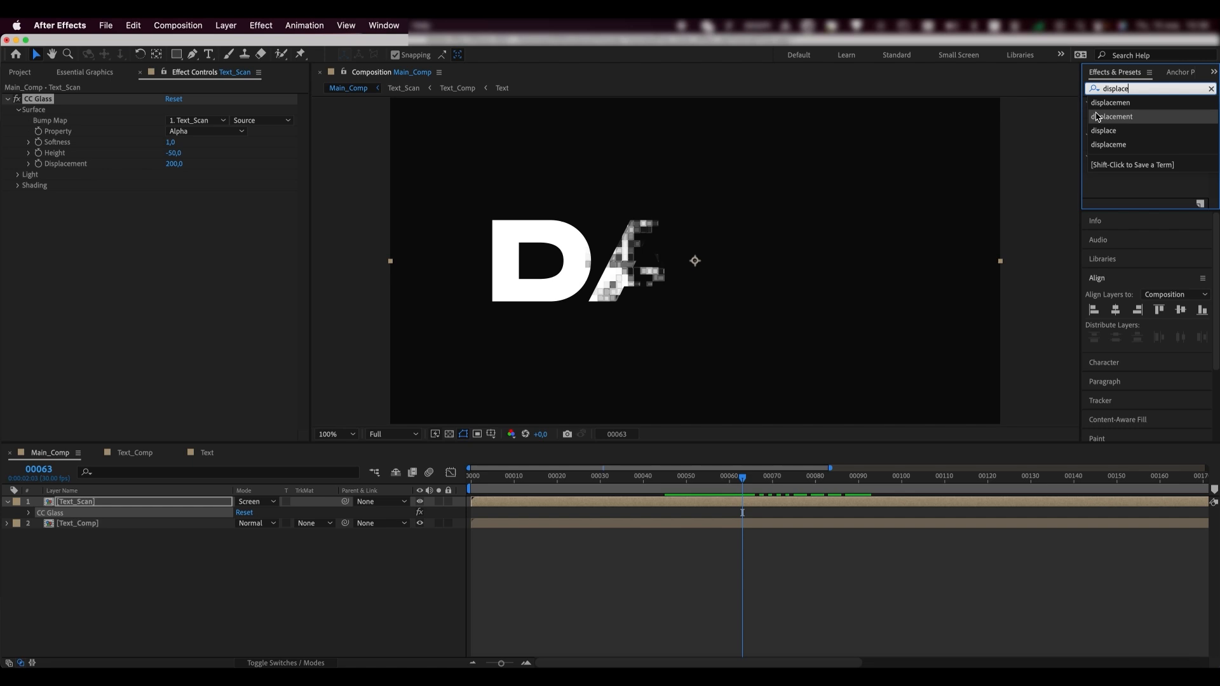
pyautogui.click(1098, 116)
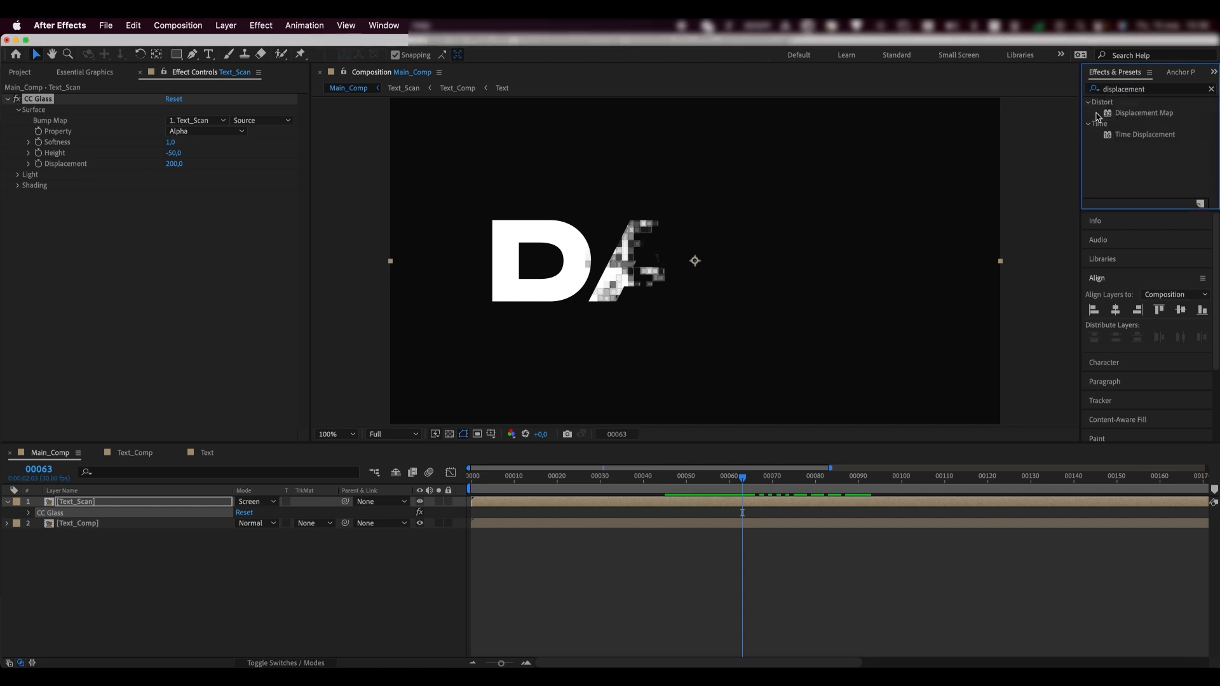
pyautogui.click(1135, 113)
pyautogui.moveTo(1157, 115); pyautogui.dragTo(111, 507)
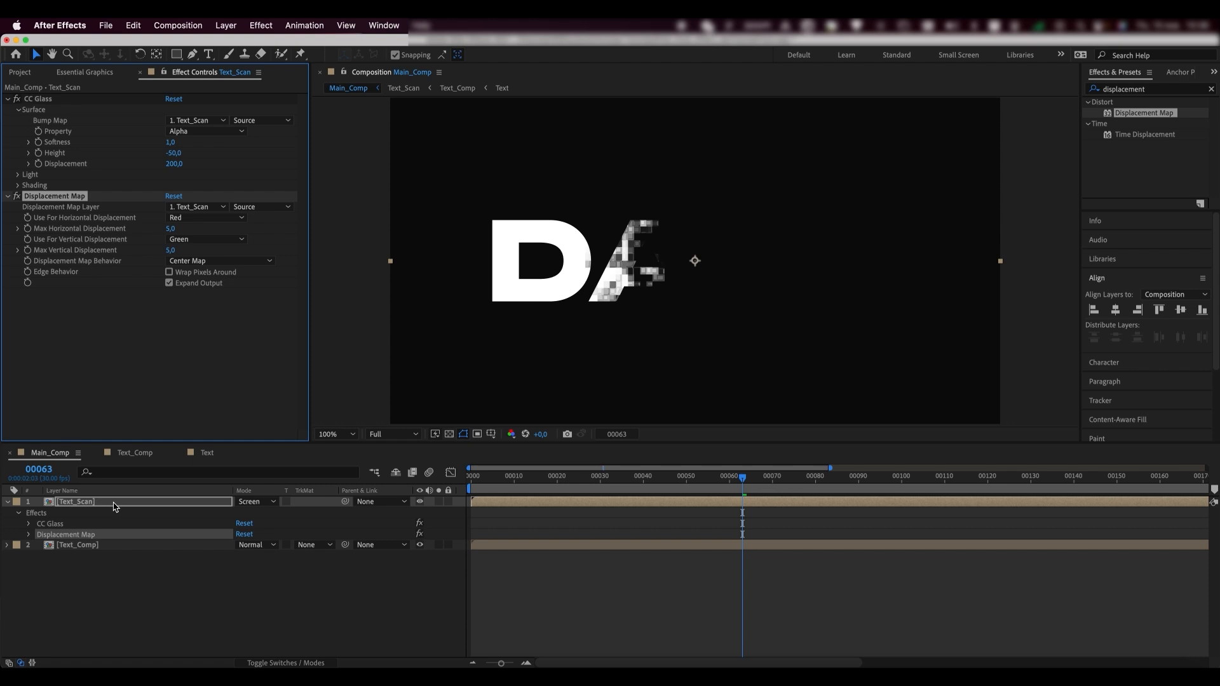
pyautogui.click(169, 230)
pyautogui.write('100')
pyautogui.press('Return')
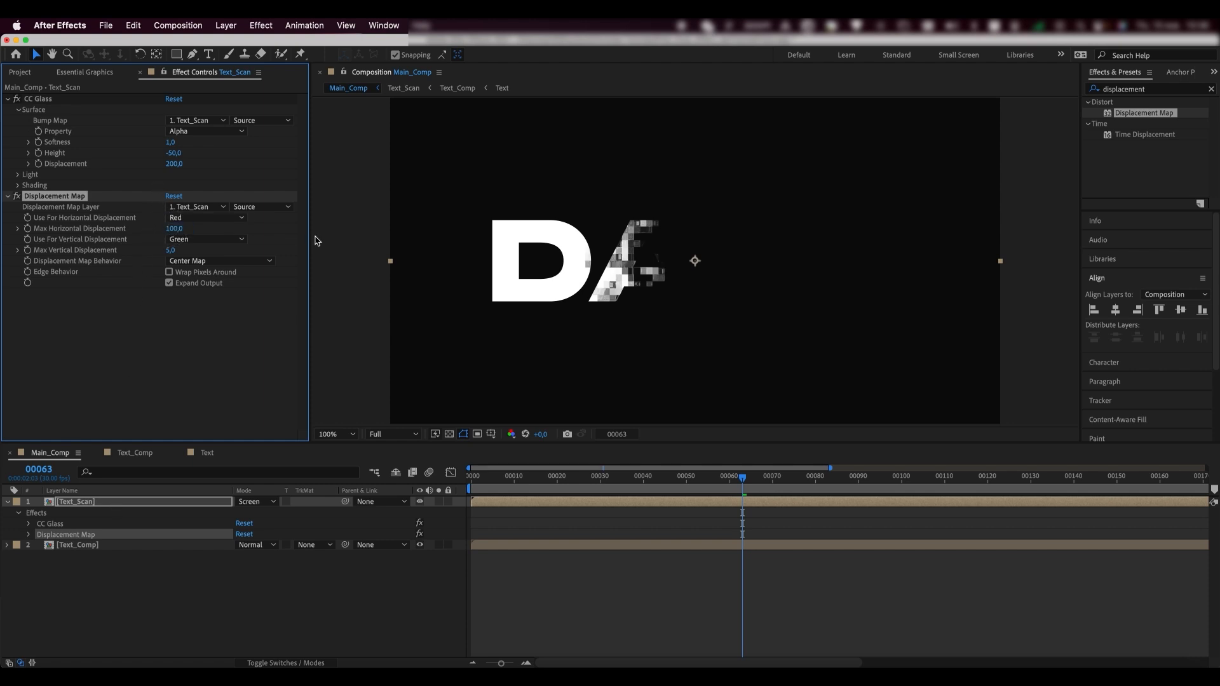
pyautogui.click(172, 251)
pyautogui.write('0')
pyautogui.press('Return')
# - Duplicate the Displacement Map and set the copy's Max Horizontal to -200
pyautogui.press('super+d')
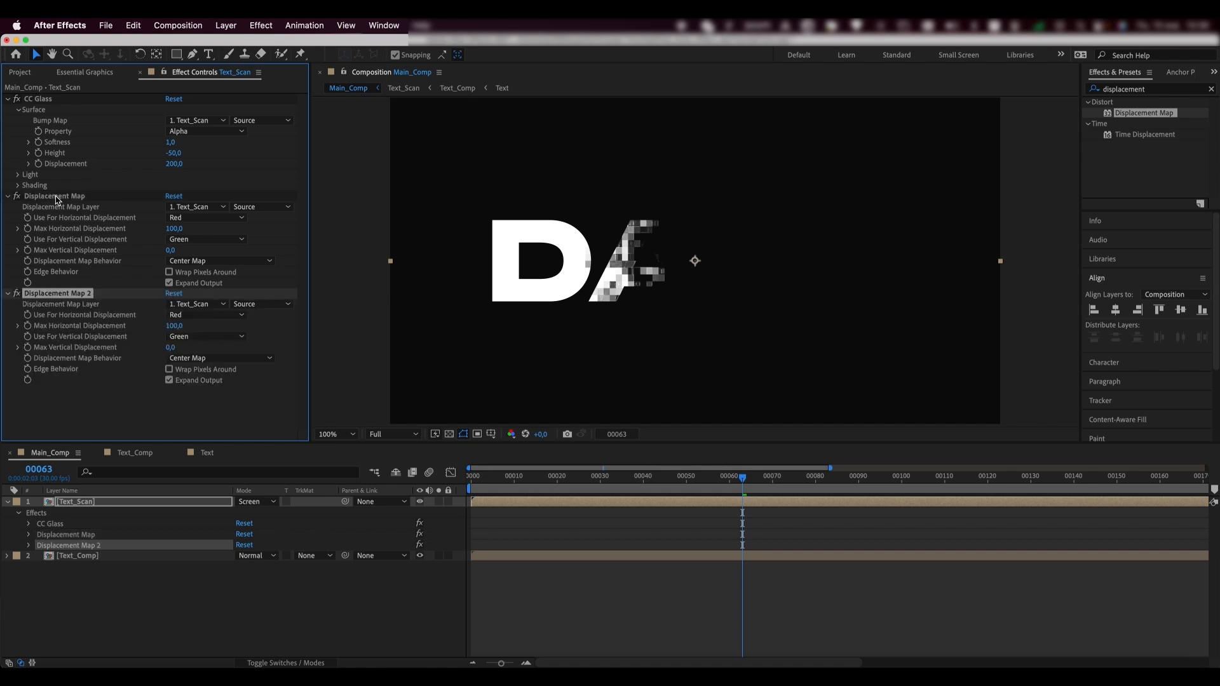
pyautogui.click(176, 326)
pyautogui.write('-200')
pyautogui.press('Return')
# - Preview the displaced blocks and collapse the CC Glass and both Displacement Map settings
pyautogui.press('space')
pyautogui.click(7, 99)
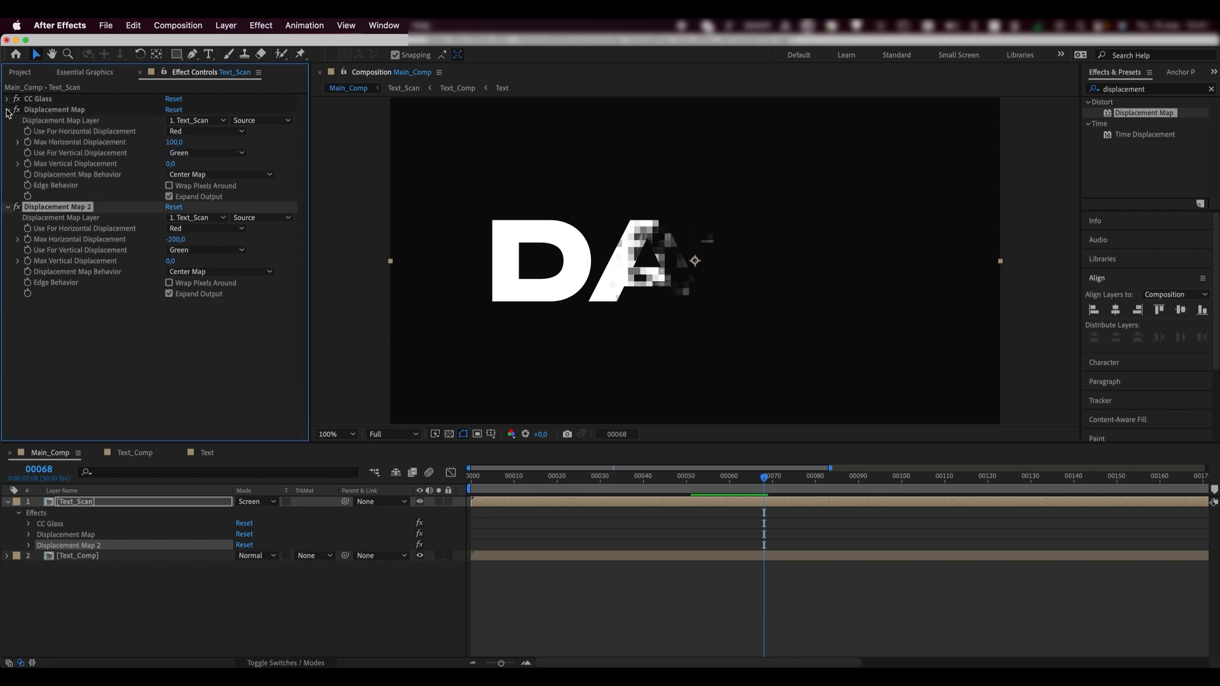
pyautogui.click(8, 110)
pyautogui.click(8, 121)
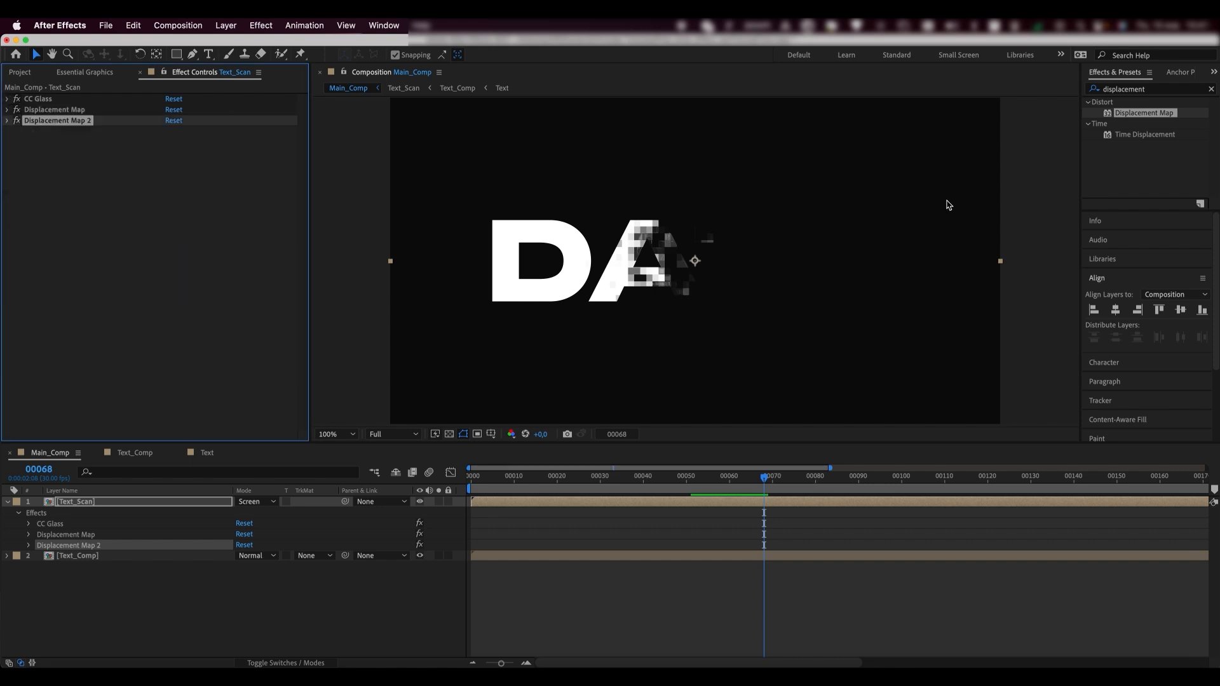
pyautogui.click(1106, 91)
# - Find Colorama and apply it to the Text_Scan layer
pyautogui.press('super+a')
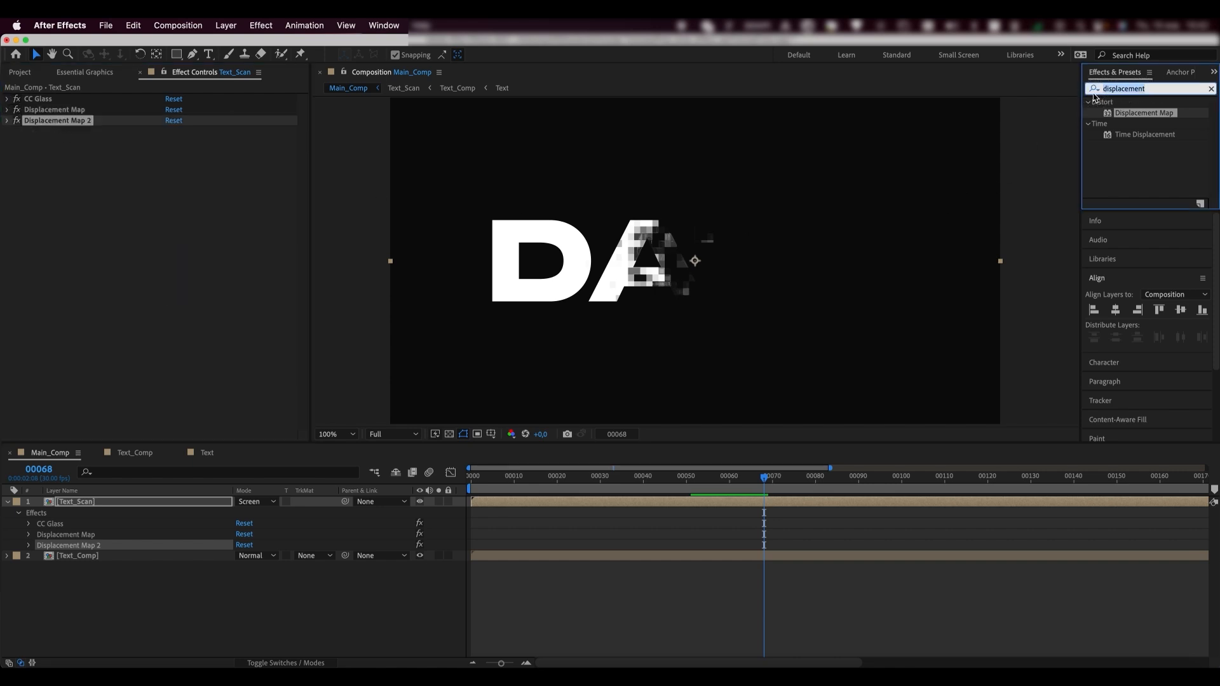
pyautogui.write('colora')
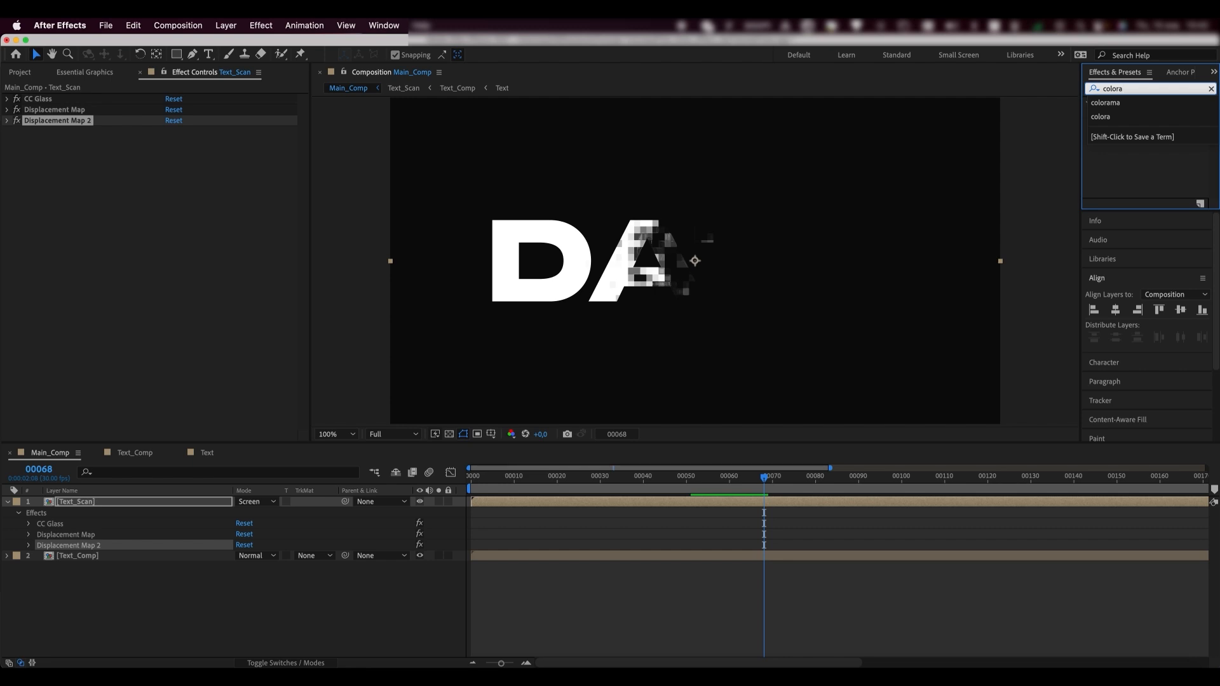
pyautogui.write('ma')
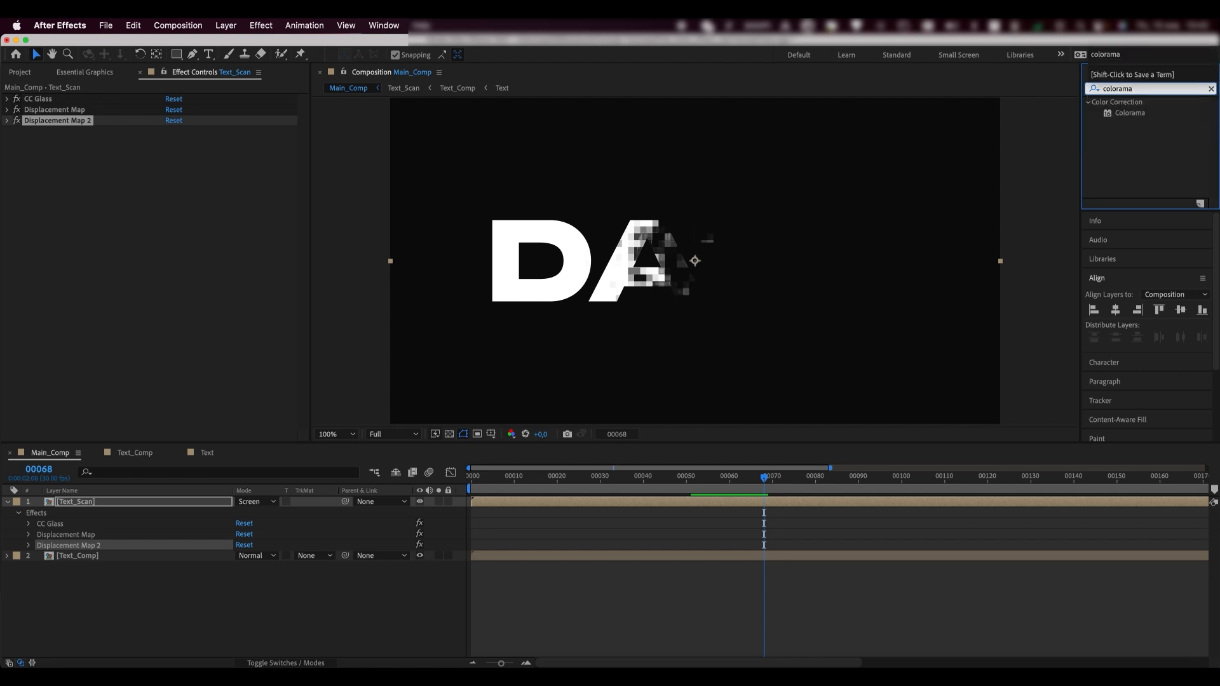
pyautogui.click(1128, 113)
pyautogui.click(958, 185)
pyautogui.moveTo(54, 475); pyautogui.dragTo(60, 502)
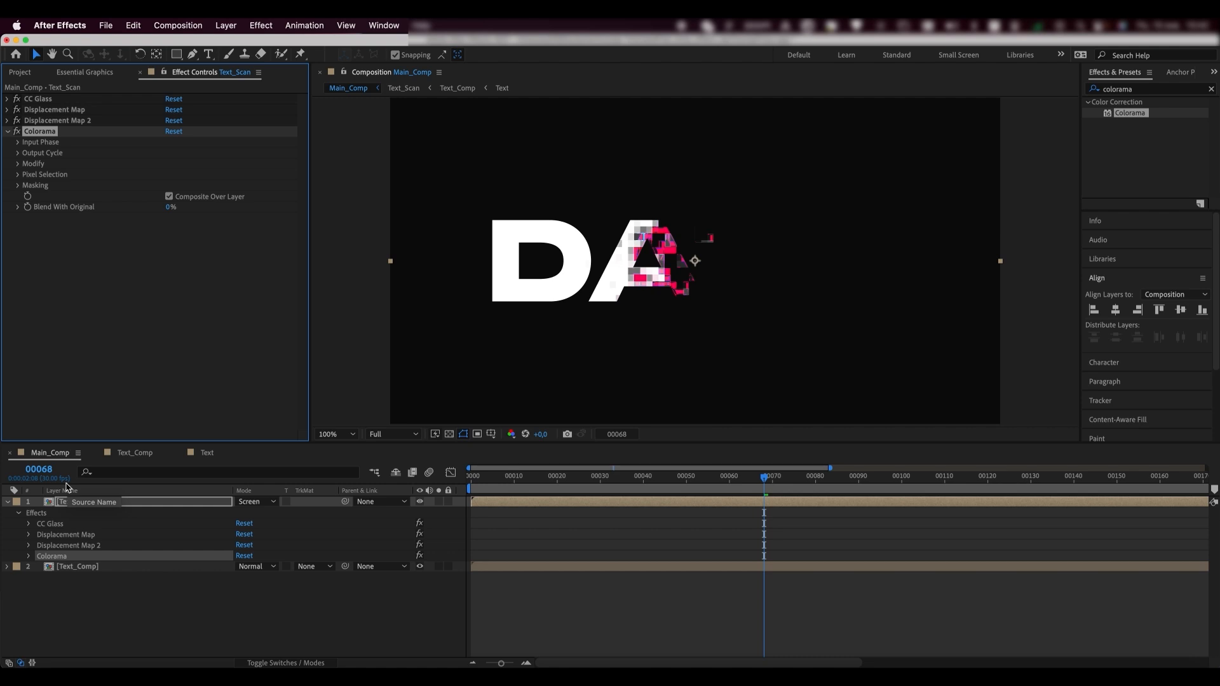
# - Set Colorama's Add Phase to Text_Scan and its preset palette to Hue Cycle
pyautogui.click(18, 153)
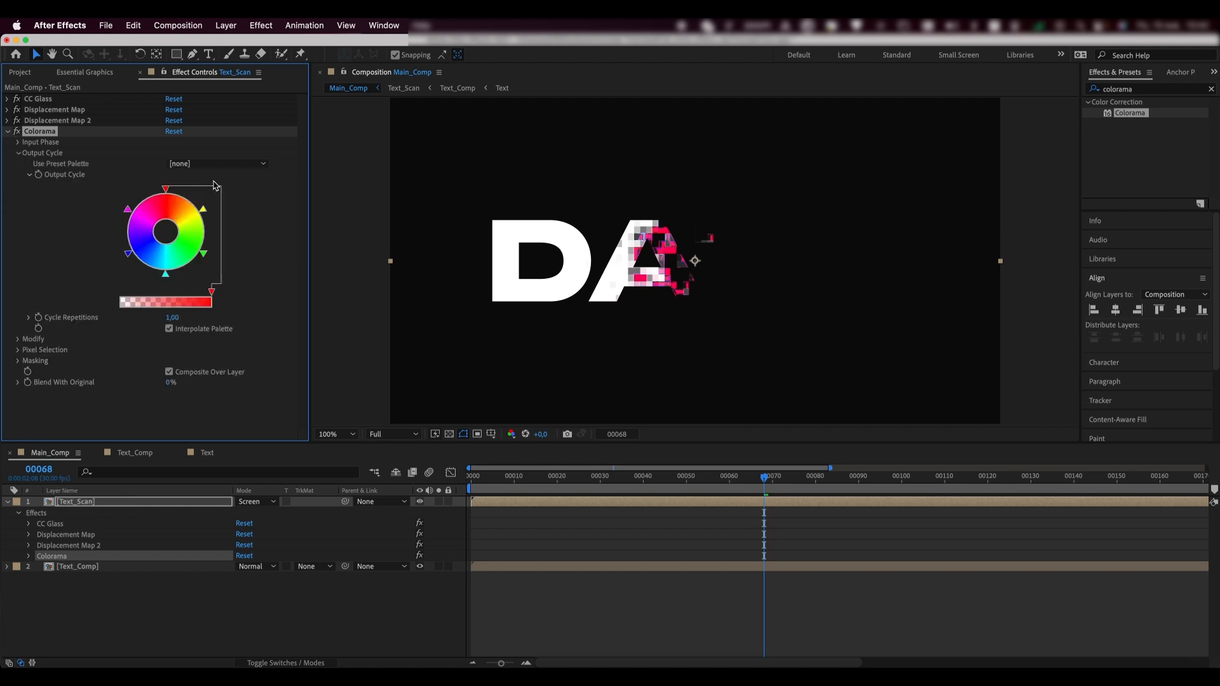
pyautogui.click(18, 145)
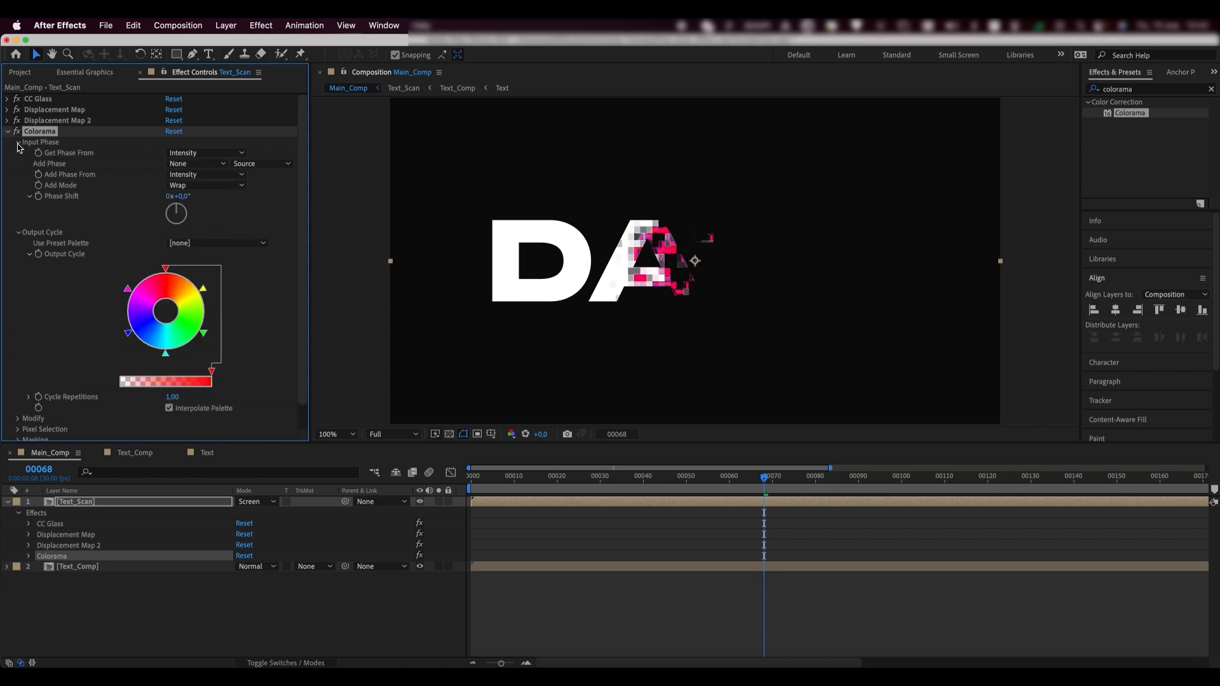
pyautogui.click(186, 164)
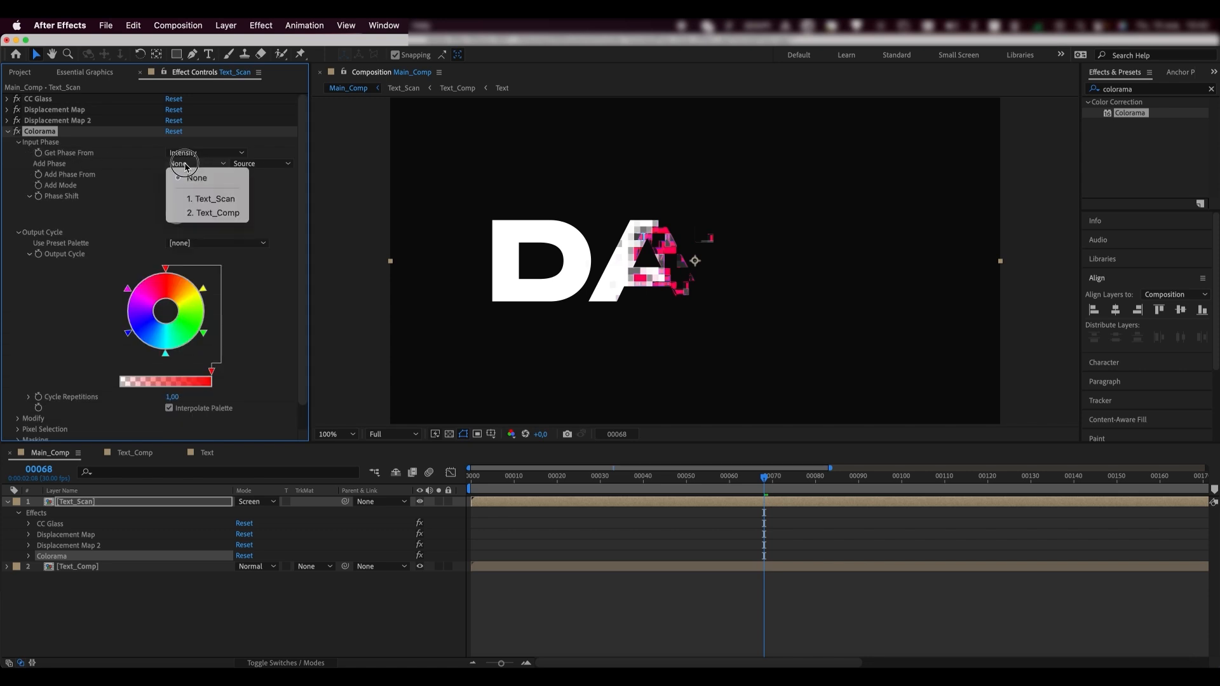
pyautogui.click(189, 199)
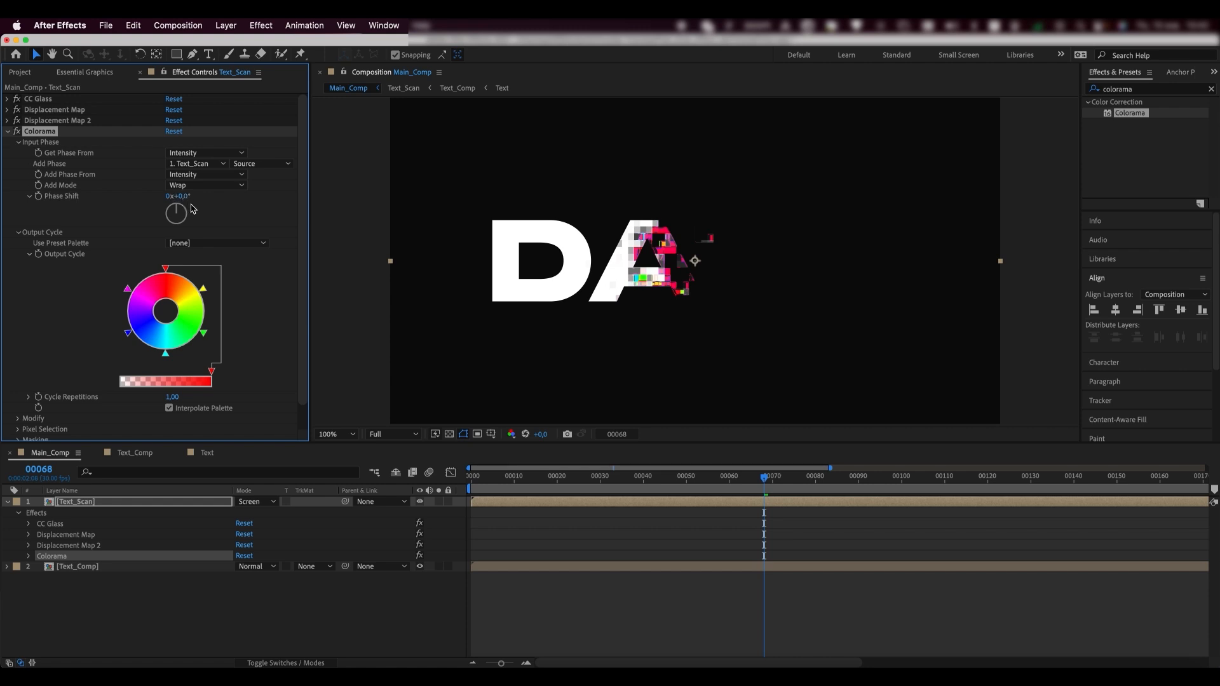
pyautogui.click(204, 241)
pyautogui.click(209, 215)
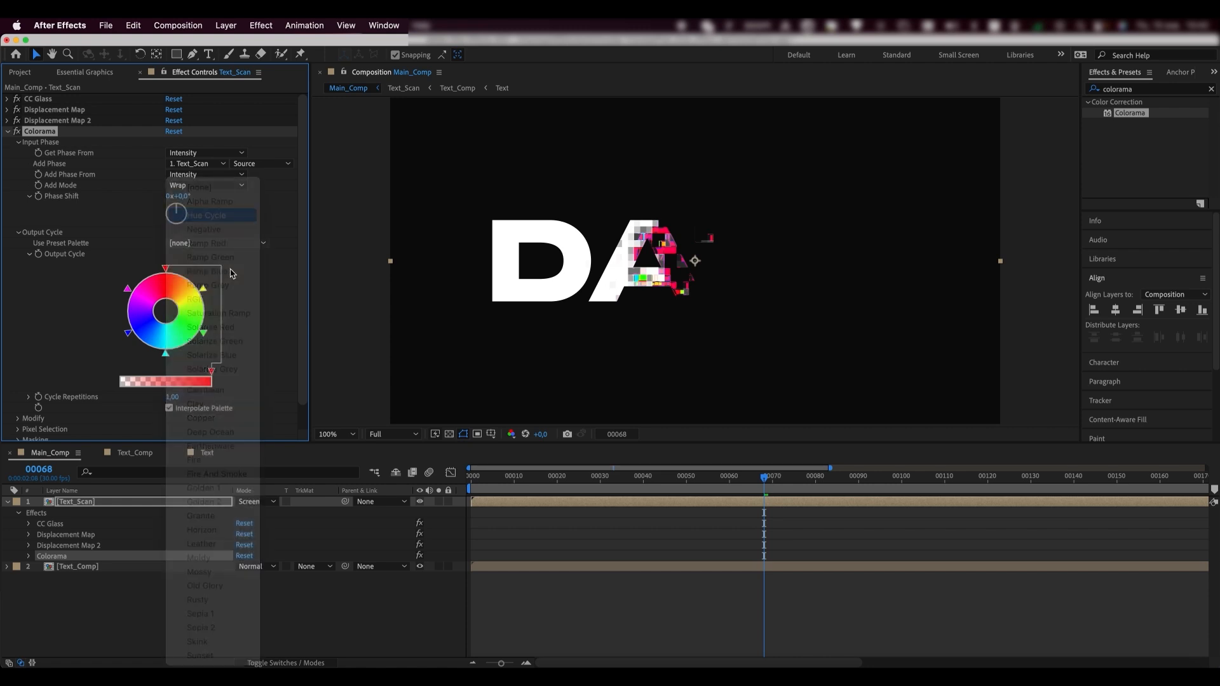
# - Turn off Colorama's Modify Alpha and set its Phase Shift to 1x+55°
pyautogui.scroll(-1, 244, 370)
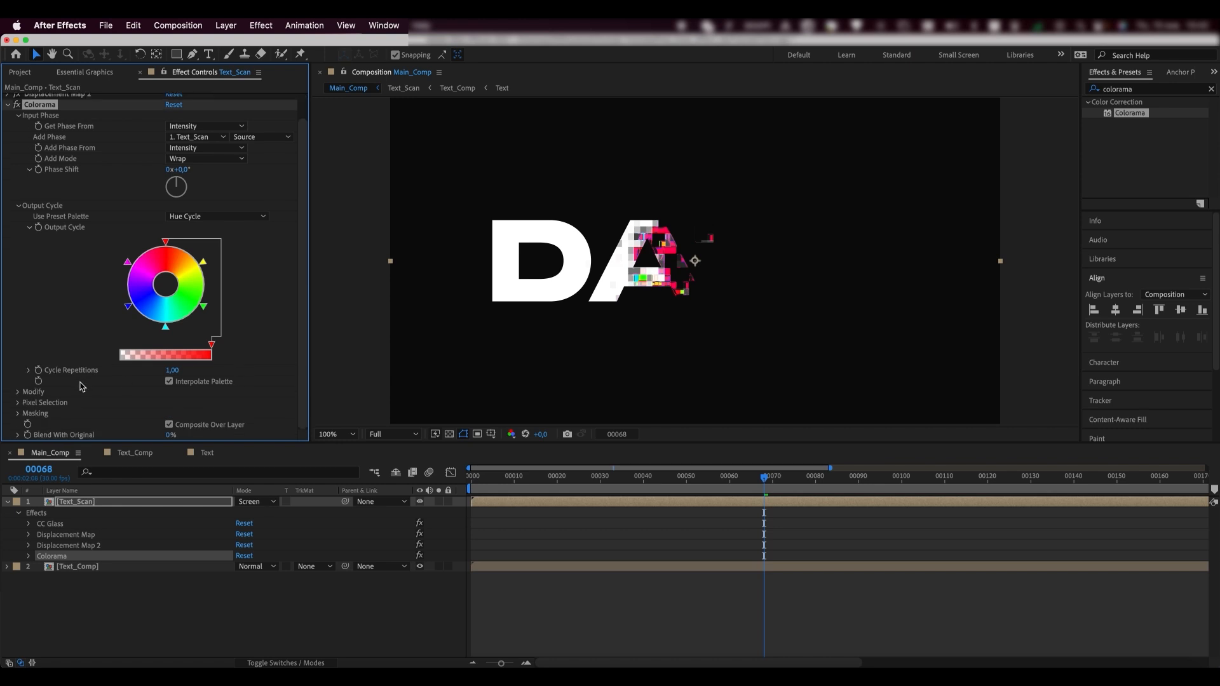
pyautogui.click(17, 392)
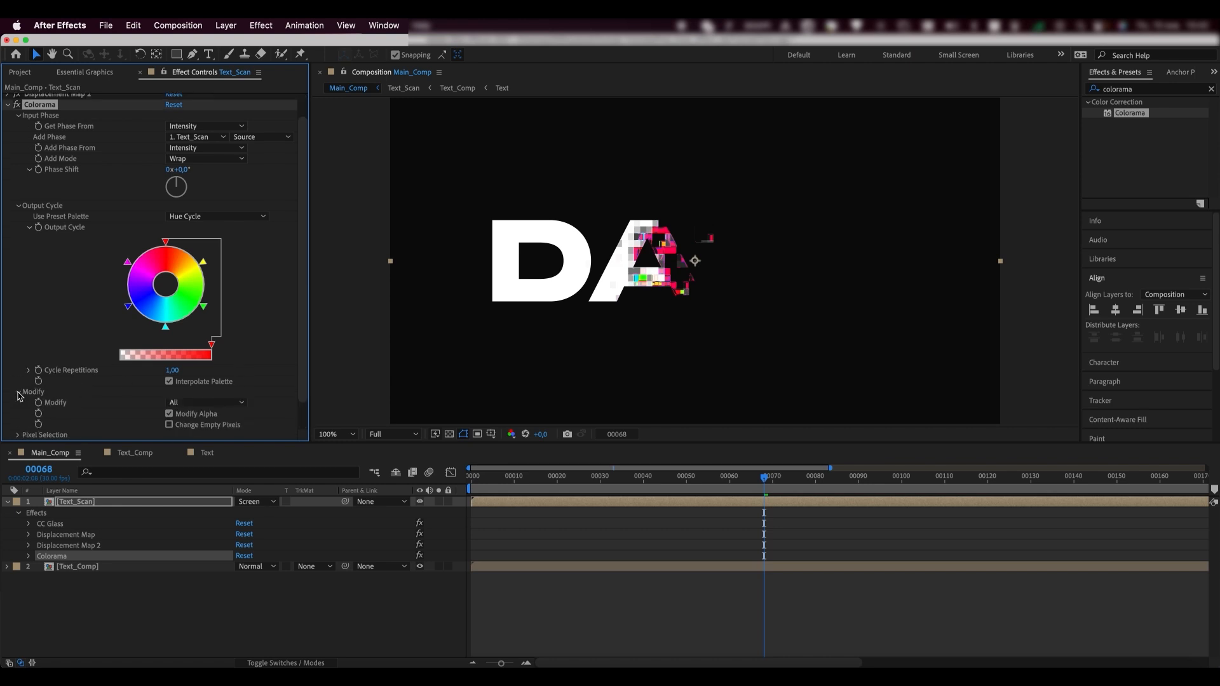
pyautogui.click(169, 414)
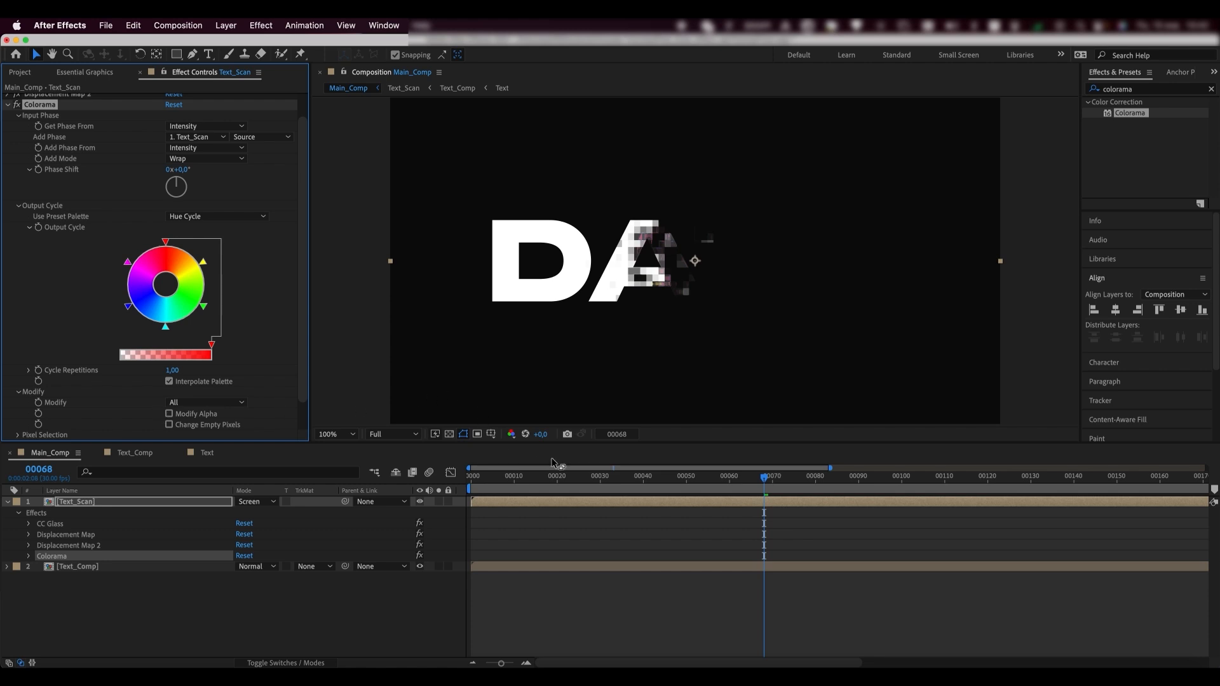
pyautogui.moveTo(744, 484); pyautogui.dragTo(851, 496)
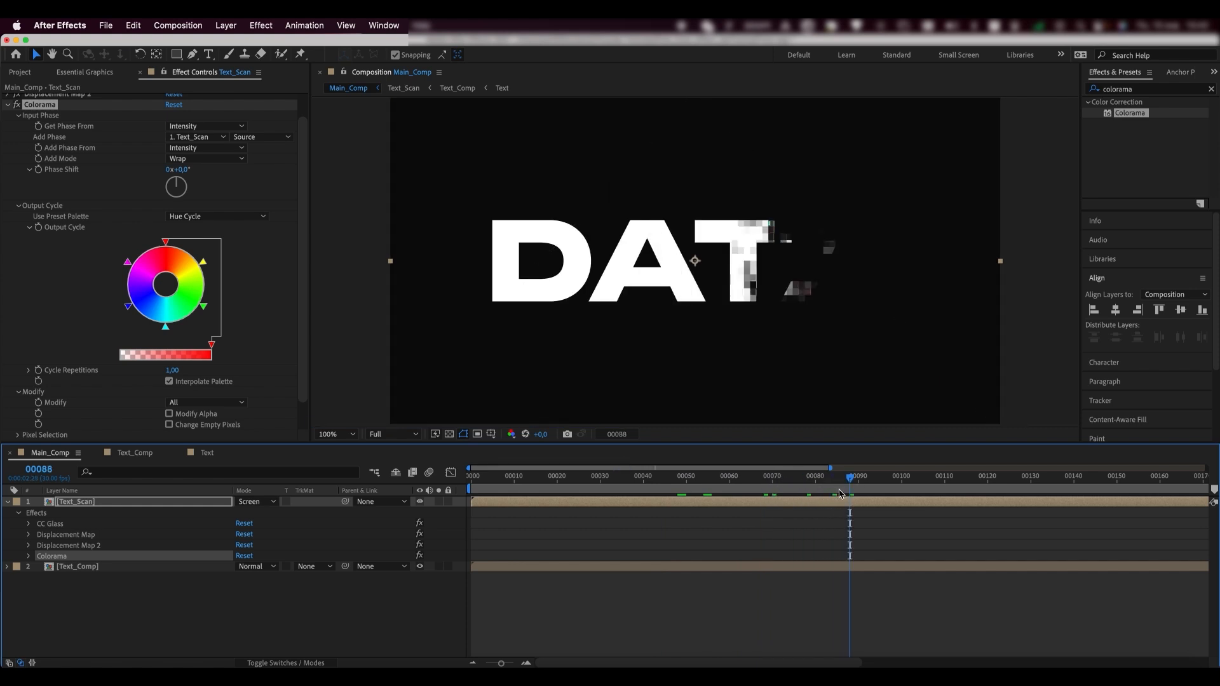
pyautogui.press('.')
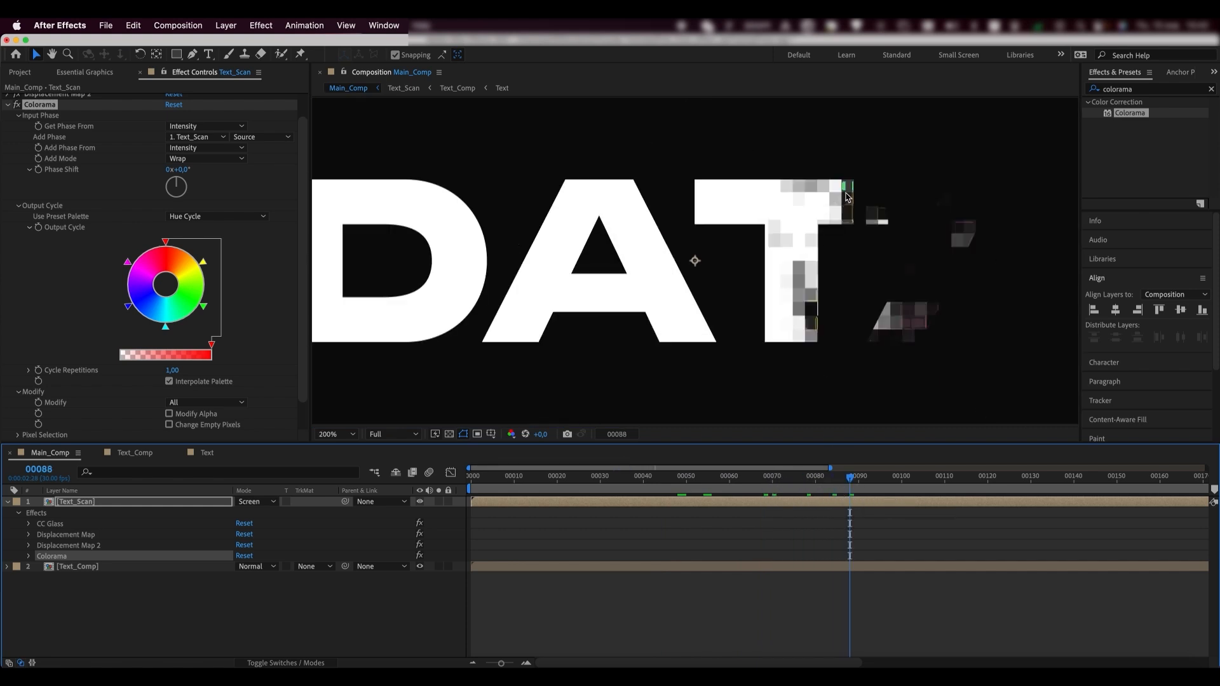
pyautogui.moveTo(177, 180); pyautogui.dragTo(187, 189)
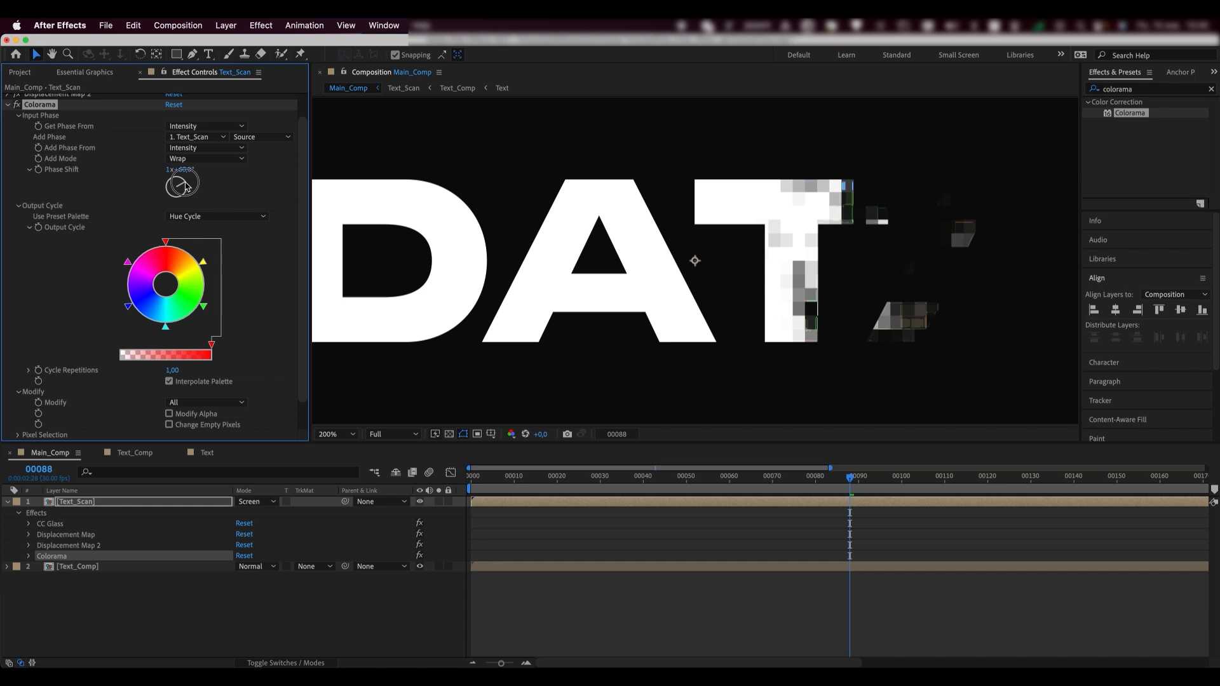
pyautogui.click(8, 106)
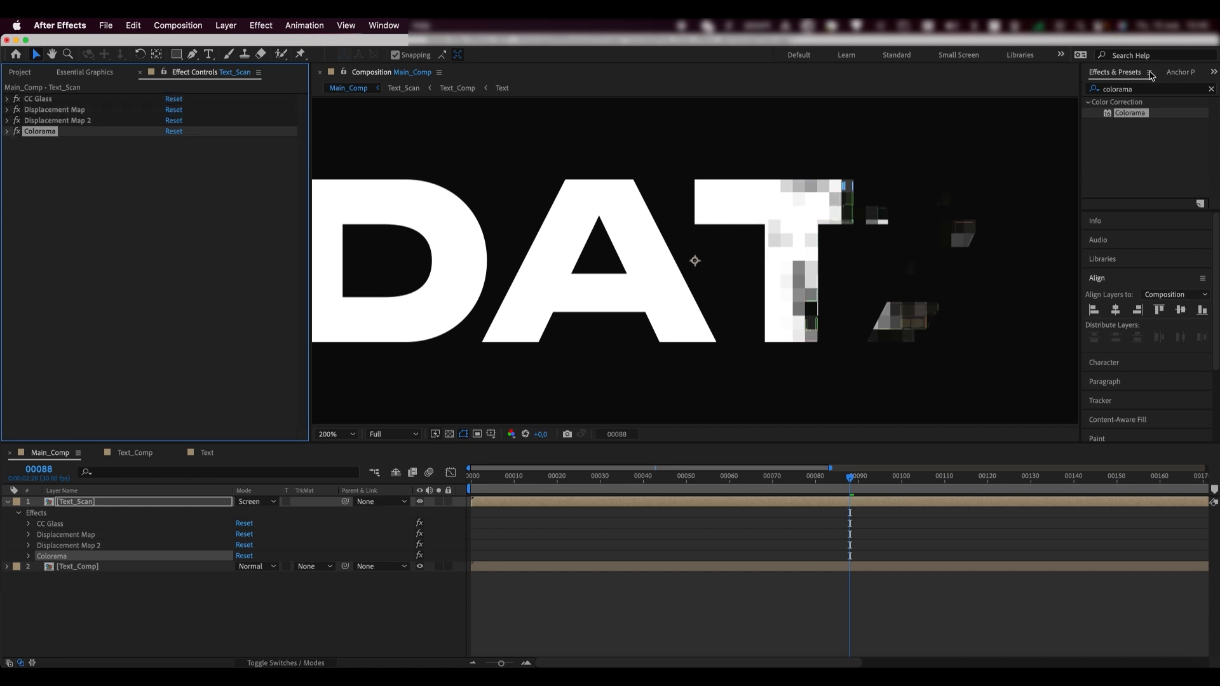
# - Apply a Glow effect to Text_Scan with a Glow Radius of 50
pyautogui.click(1147, 89)
pyautogui.write('пдш')
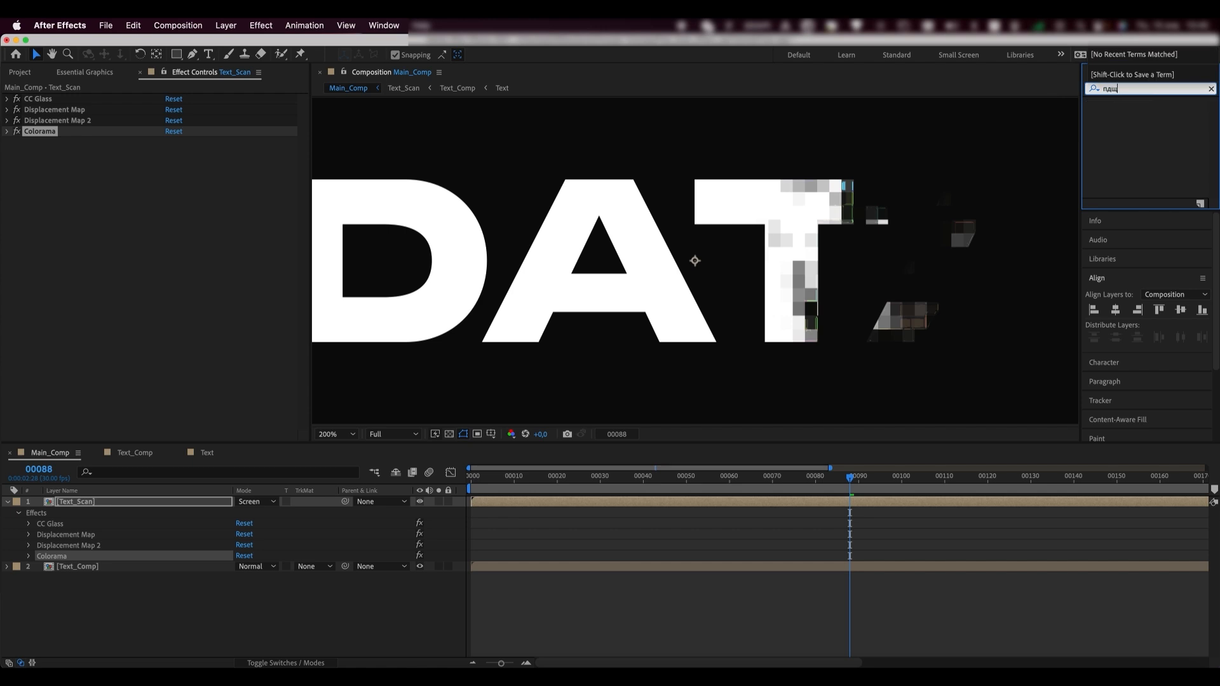
pyautogui.press('BackSpace')
pyautogui.press('BackSpace')
pyautogui.press('BackSpace')
pyautogui.press('BackSpace')
pyautogui.write('glow')
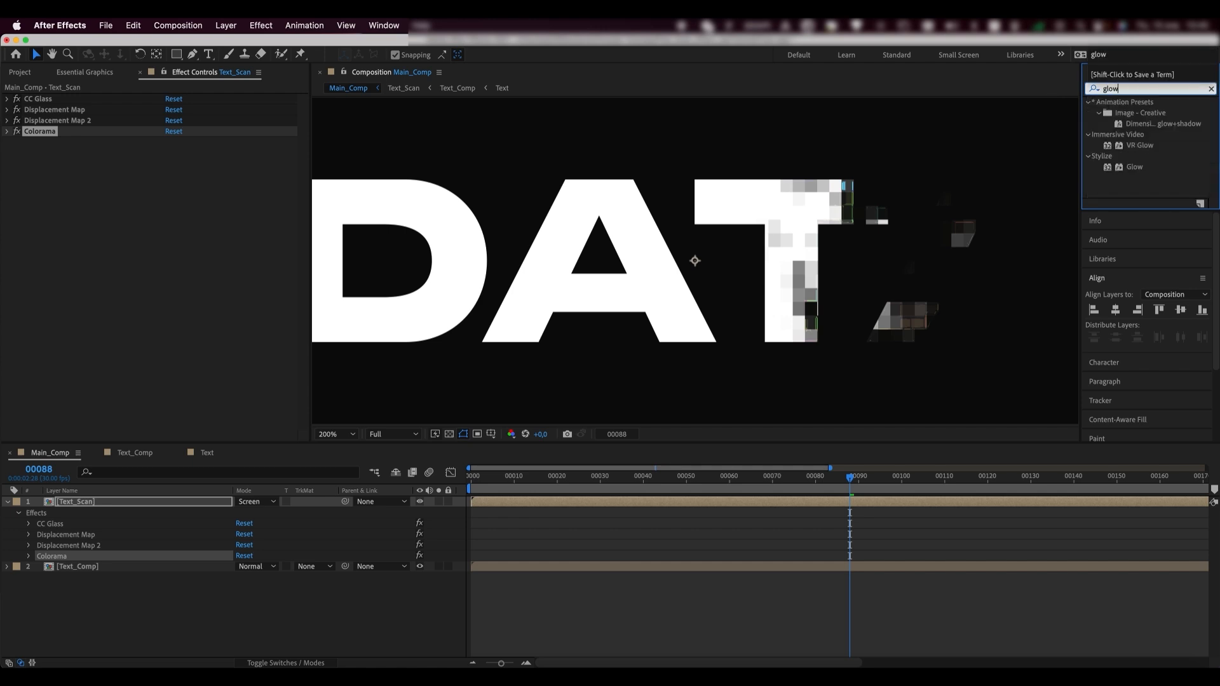
pyautogui.click(1138, 168)
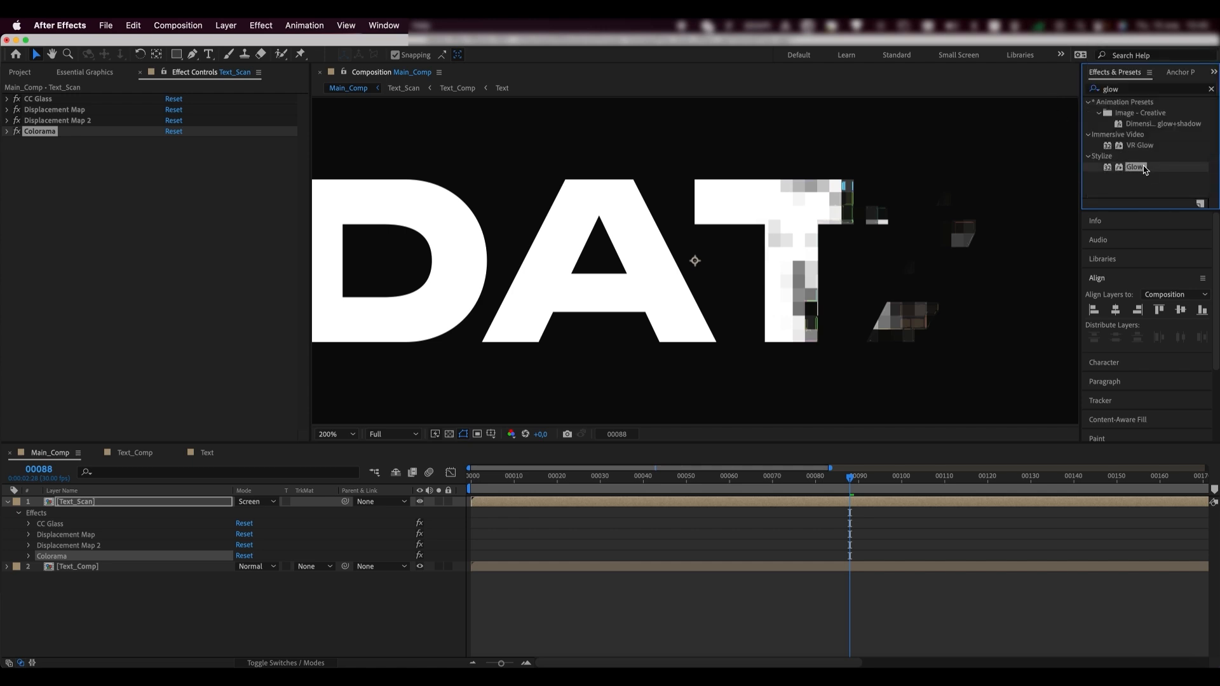
pyautogui.moveTo(1144, 170); pyautogui.dragTo(100, 505)
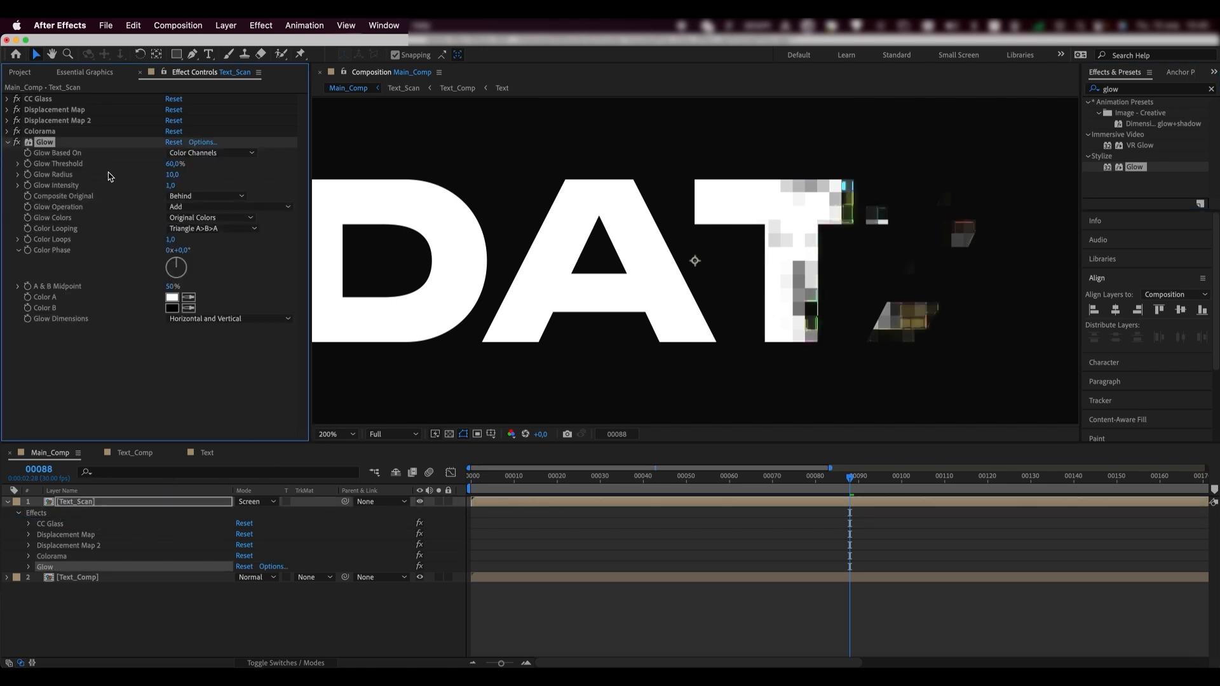
pyautogui.click(172, 175)
pyautogui.press('Return')
# - Duplicate the Glow twice, setting the copies' radii to 200 and 500
pyautogui.press('super+d')
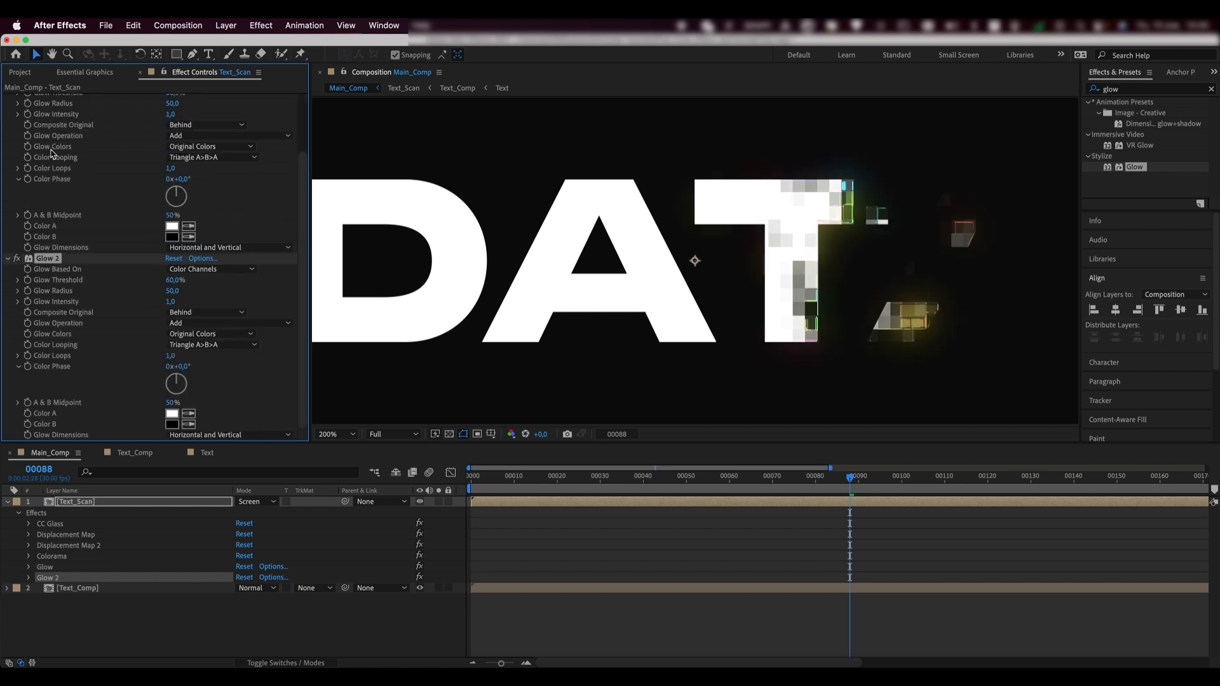
pyautogui.click(172, 290)
pyautogui.write('200')
pyautogui.press('Return')
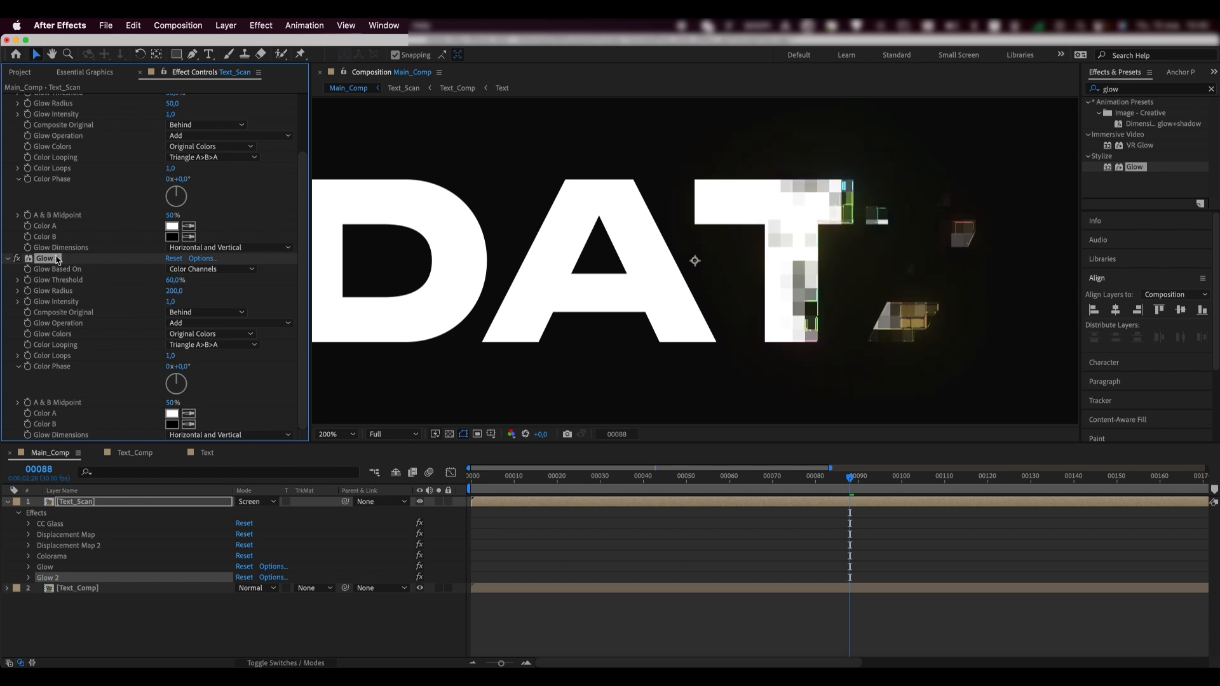
pyautogui.press('super+d')
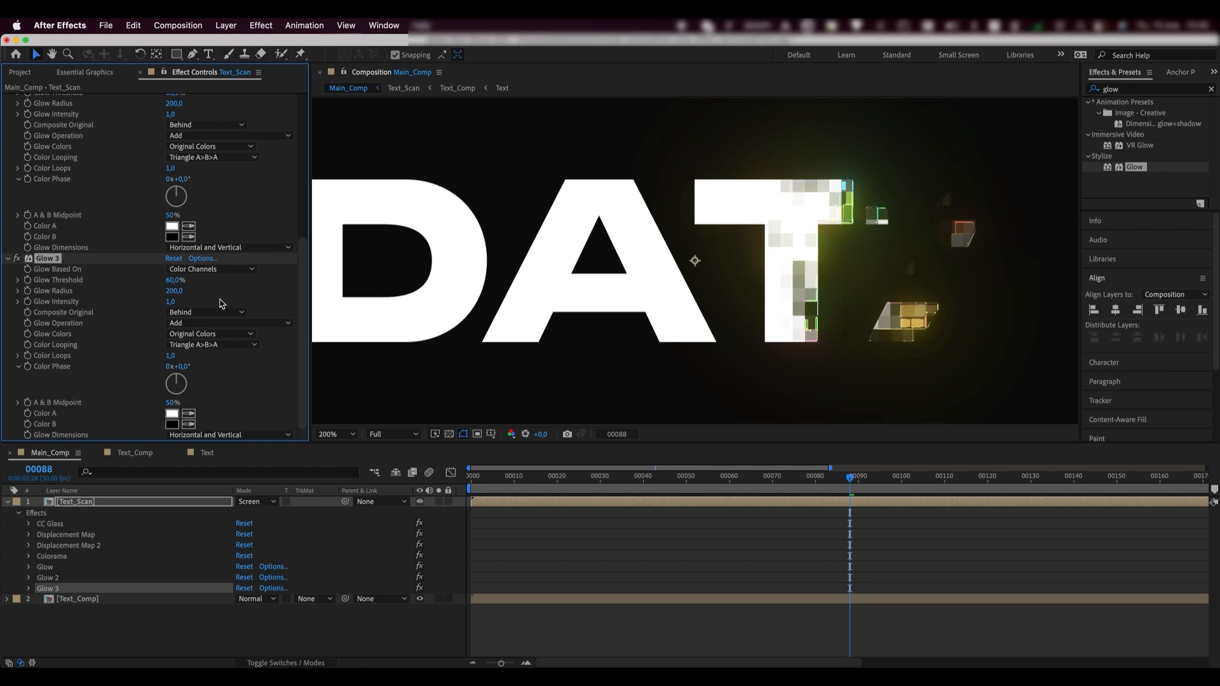
pyautogui.click(174, 292)
pyautogui.write('500')
pyautogui.press('Return')
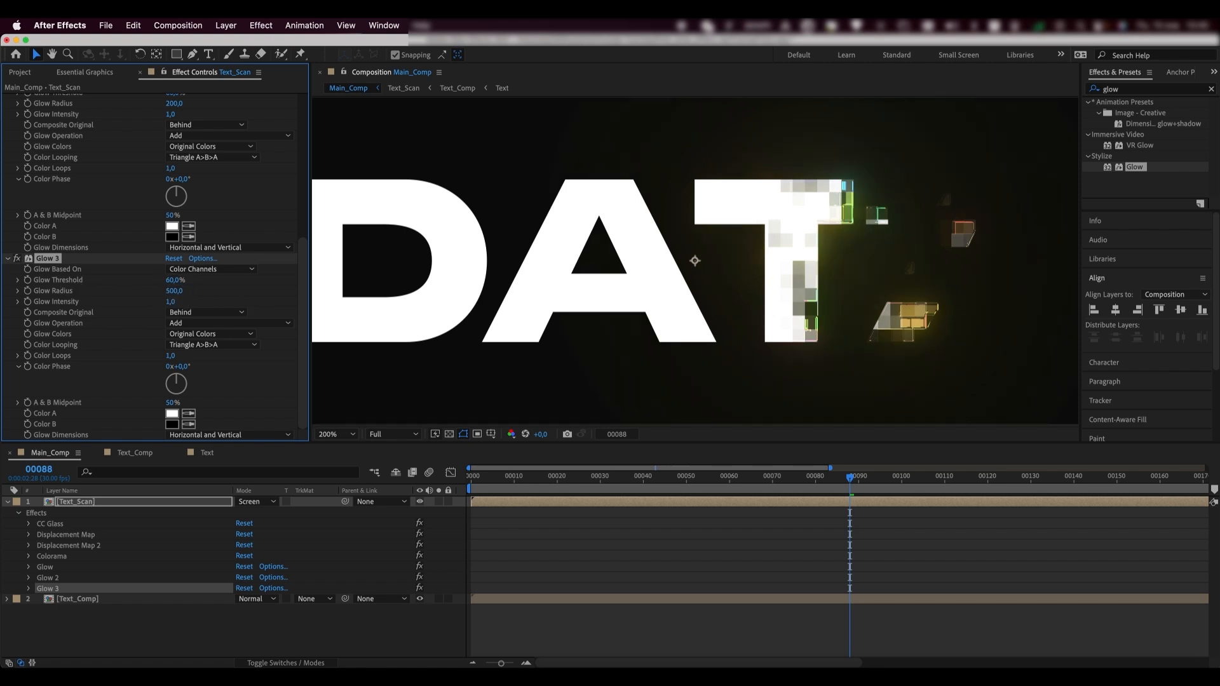
pyautogui.click(344, 434)
# - Duplicate Text_Scan, nudge the copy later in the timeline, and scrub to preview both passes
pyautogui.click(361, 461)
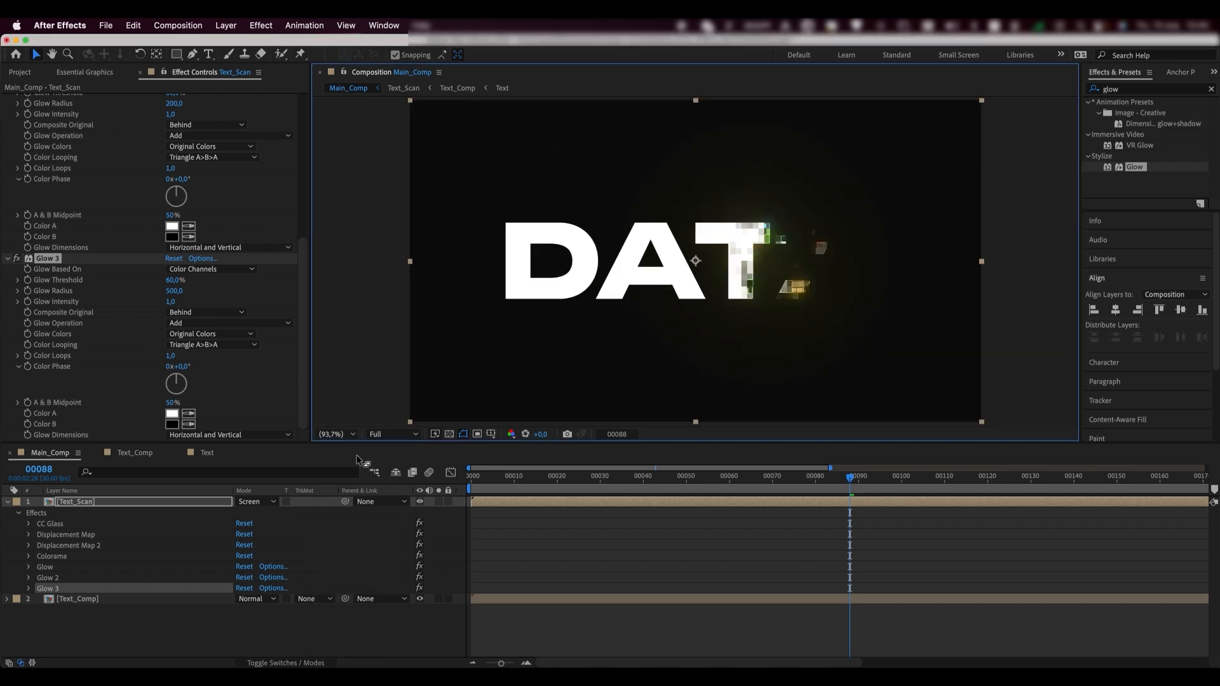
pyautogui.moveTo(847, 478)
pyautogui.mouseDown()
pyautogui.moveTo(704, 485)
pyautogui.moveTo(824, 482)
pyautogui.mouseUp()
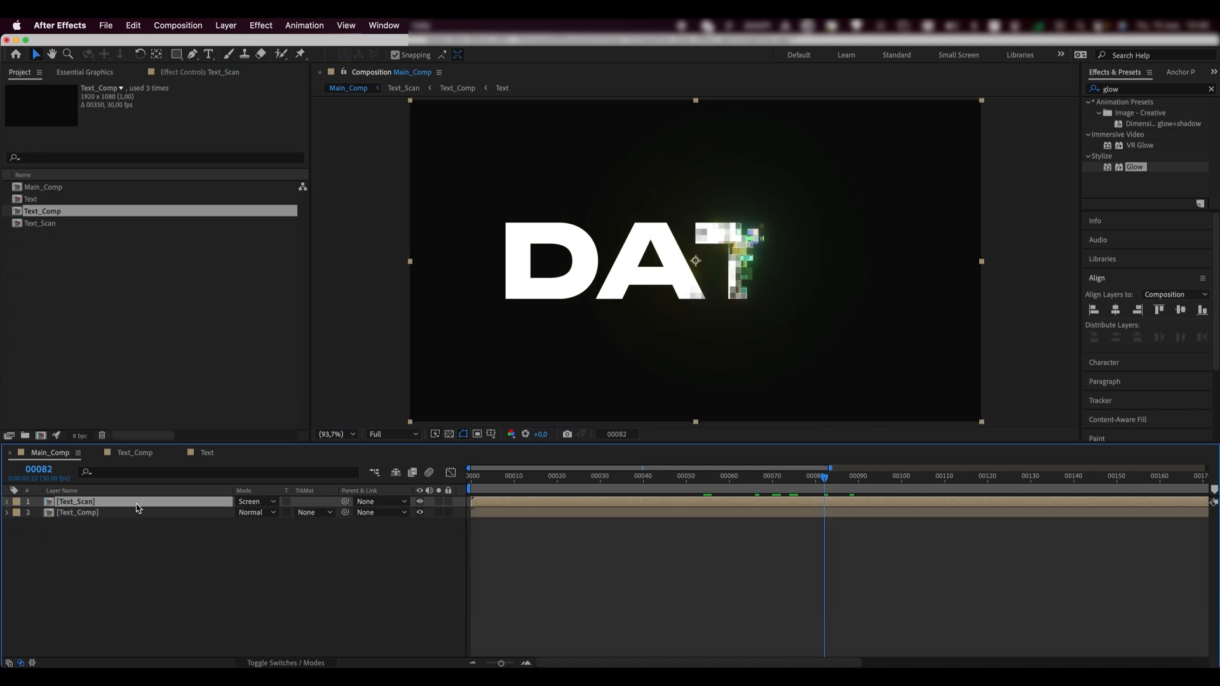
pyautogui.press('super+d')
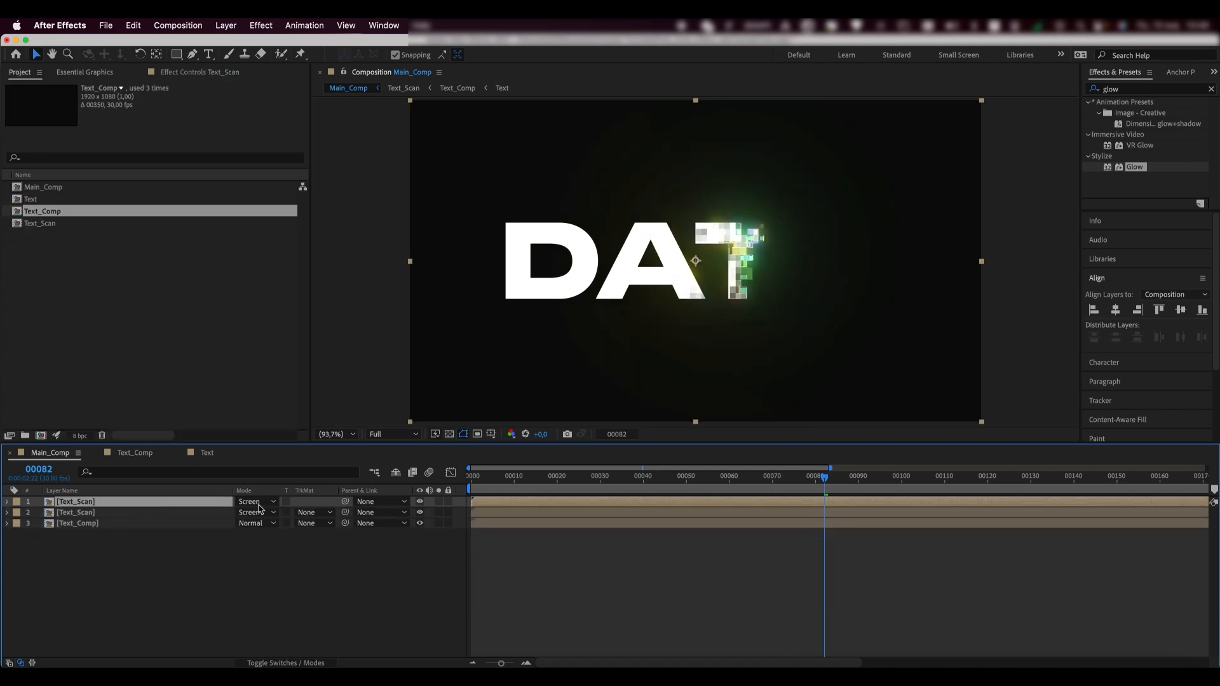
pyautogui.moveTo(482, 502); pyautogui.dragTo(497, 503)
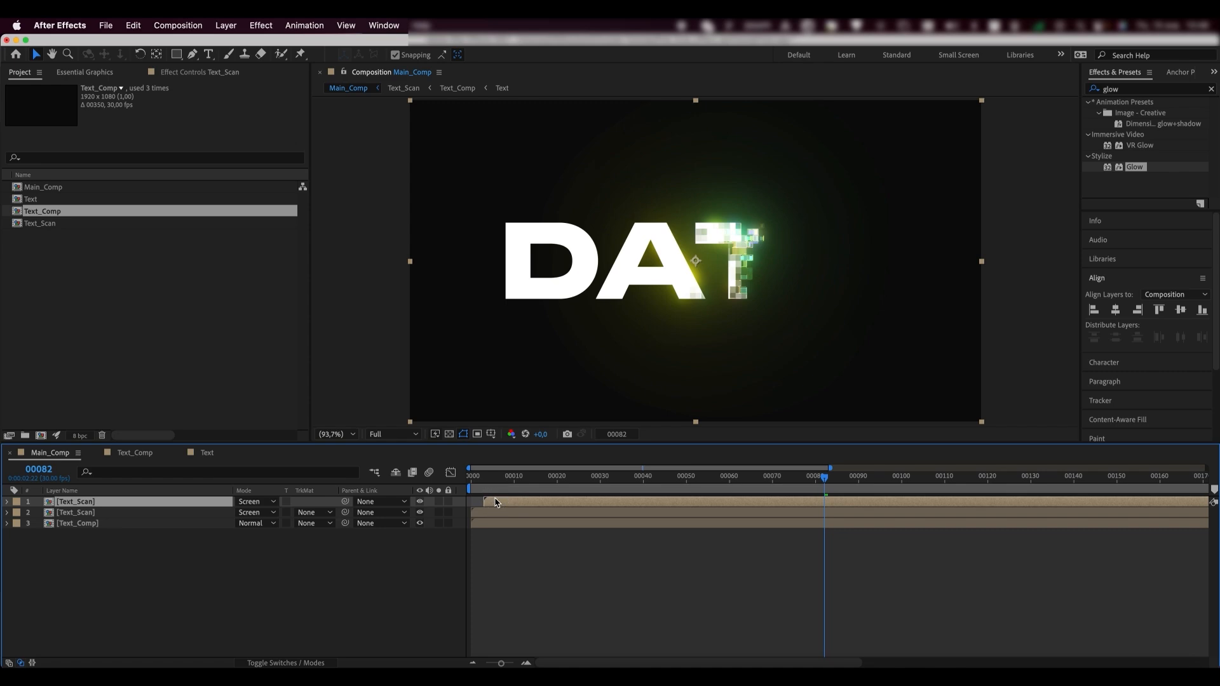
pyautogui.moveTo(729, 477); pyautogui.dragTo(500, 477)
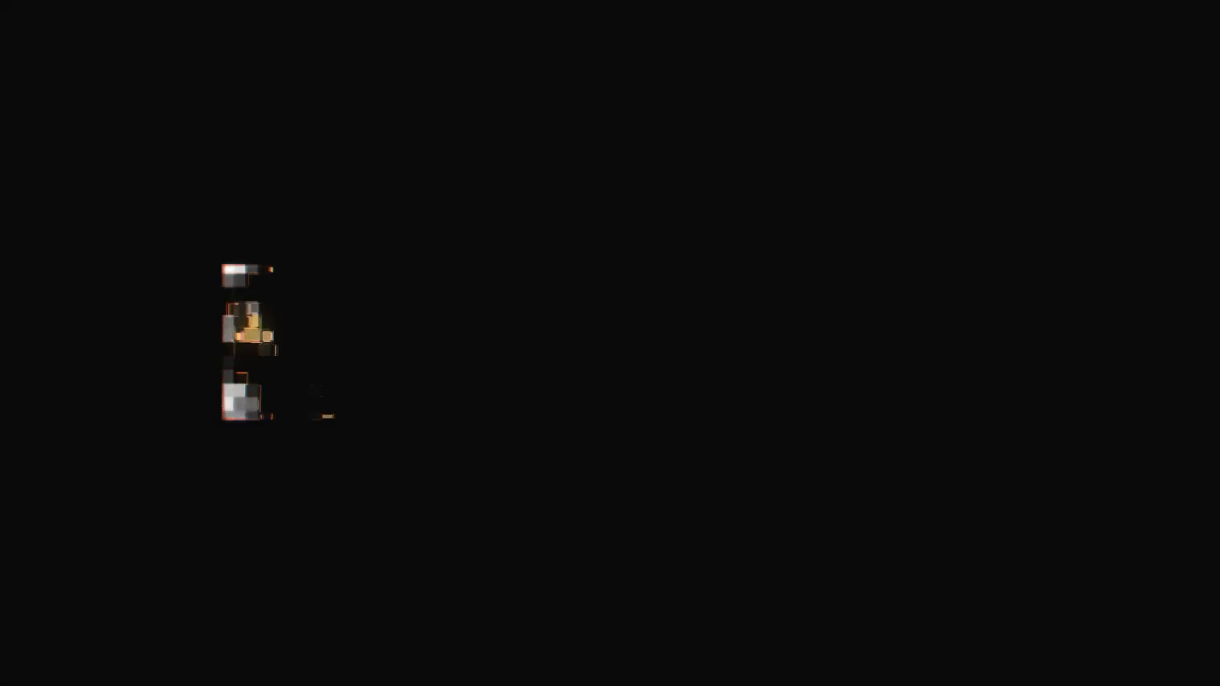